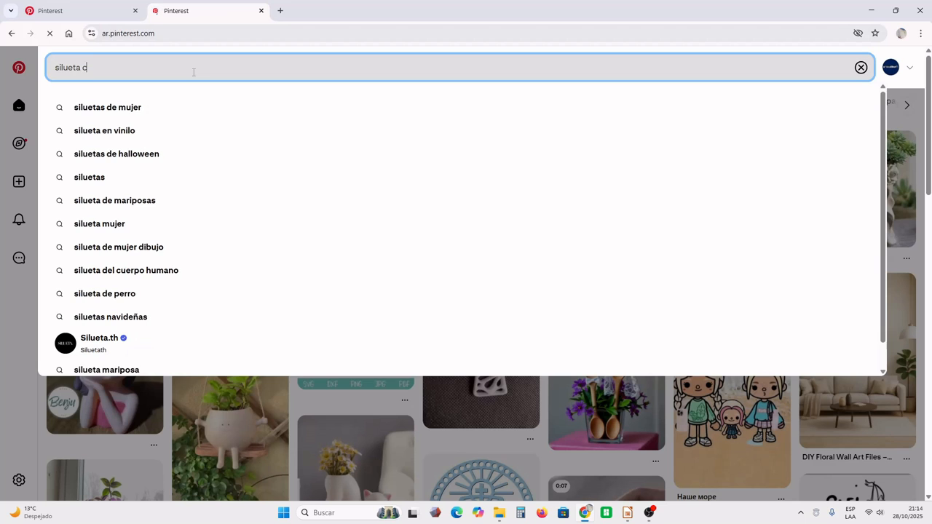
- Search Pinterest for "silueta casamiento" and download the image of the wedding couple standing in front of a heart
text(o)
key(Return)
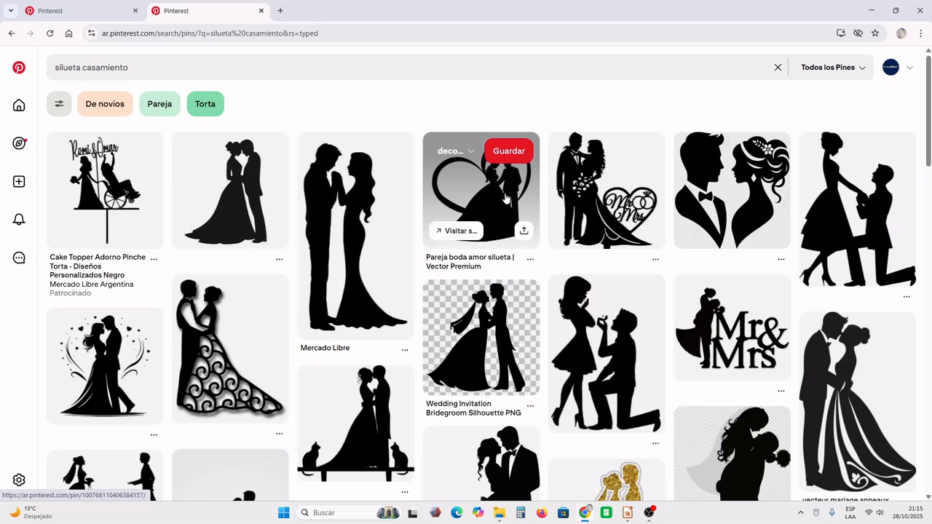
click(506, 201)
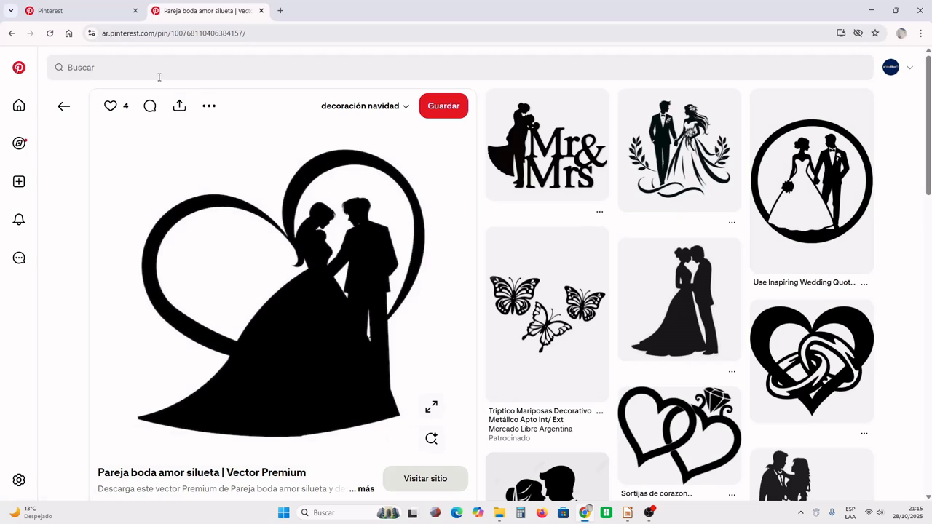
click(208, 108)
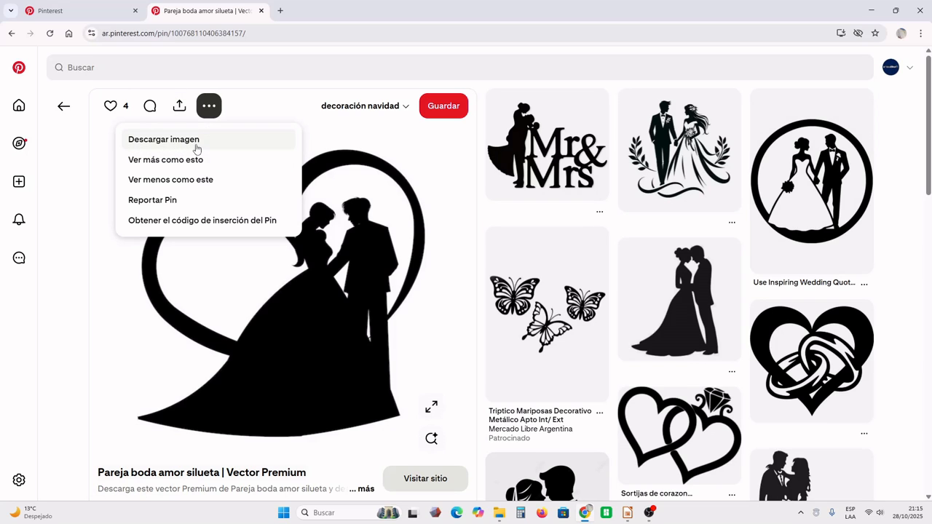
click(196, 140)
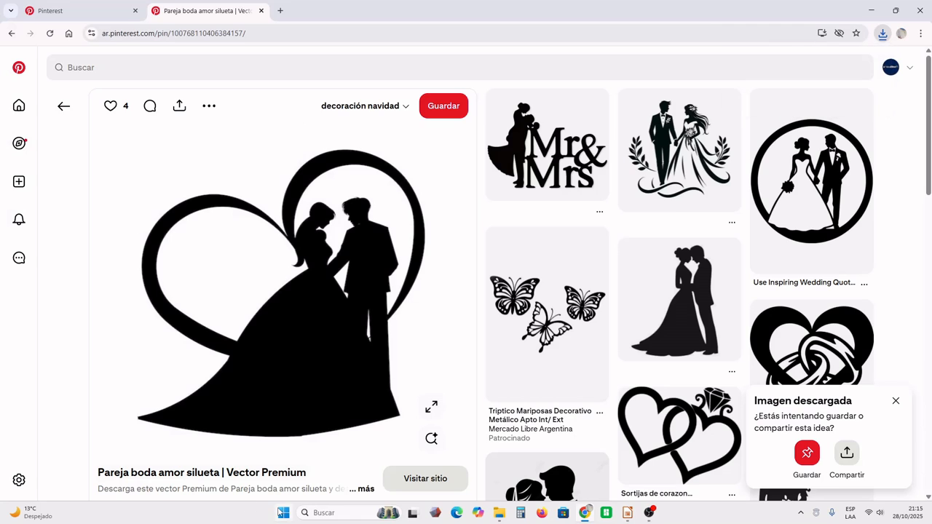
- Switch to Paint.NET and open the downloaded image "Pareja boda amor silueta _ Vector Premium" from Descargas
click(282, 513)
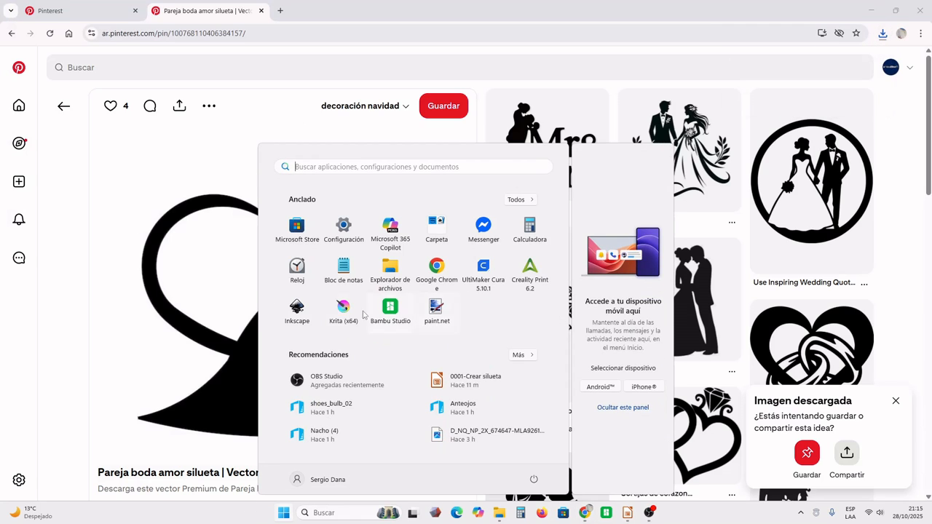
click(435, 310)
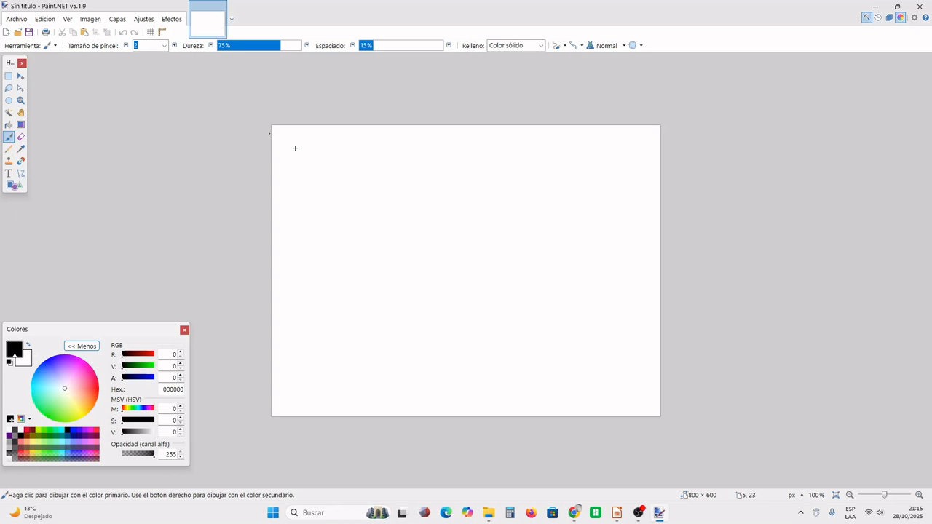
click(16, 19)
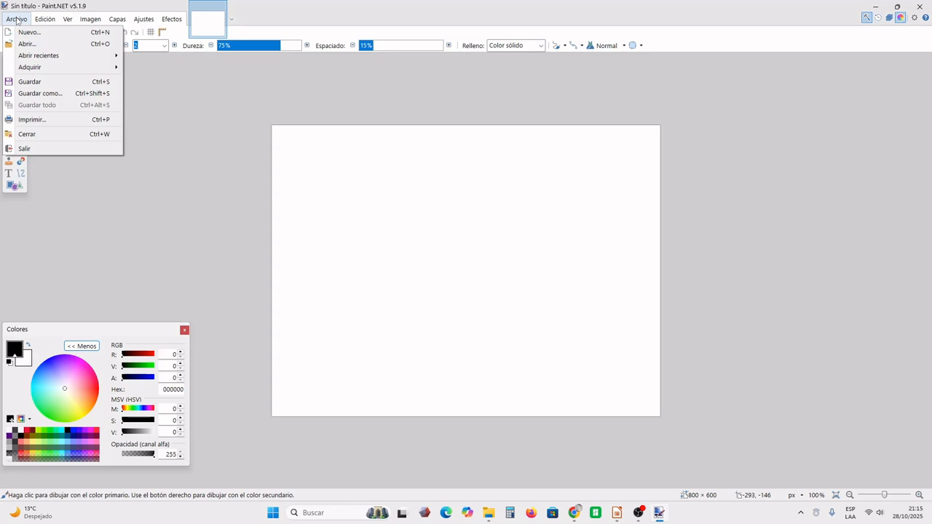
click(27, 43)
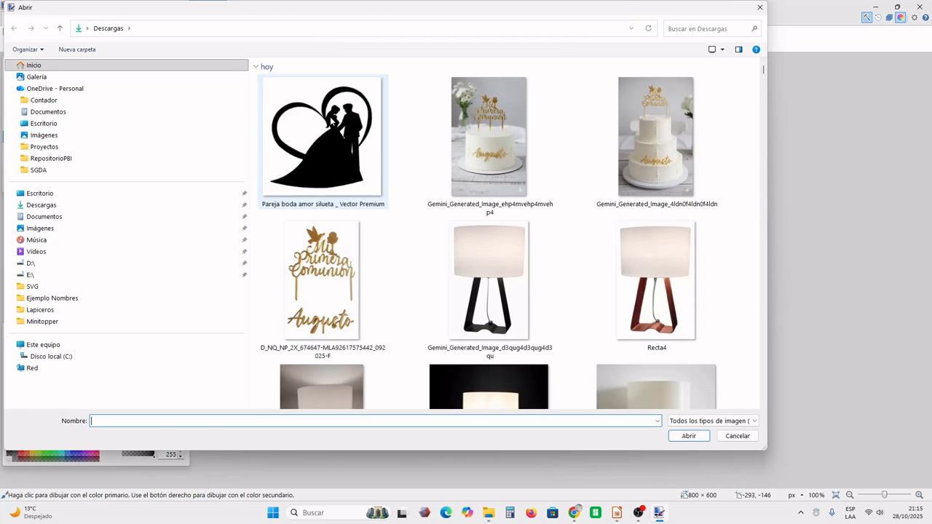
double_click(332, 121)
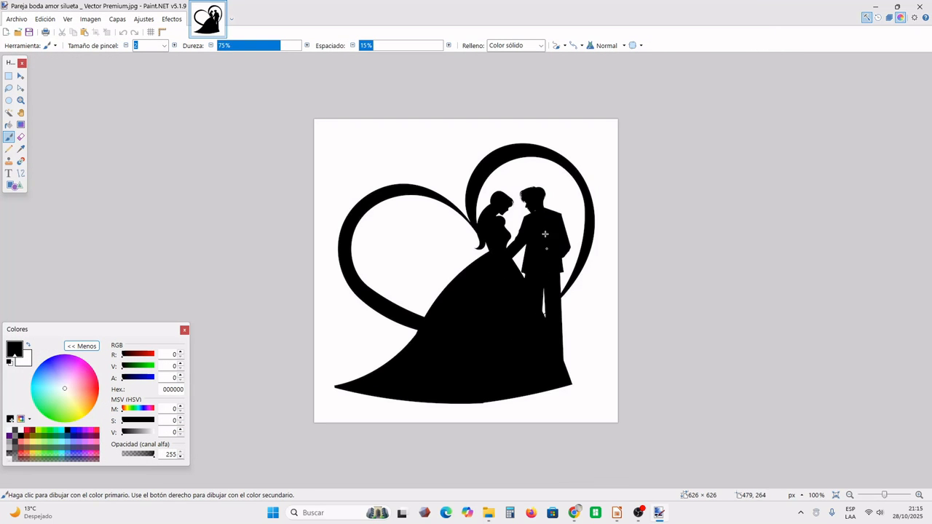
- Draw a short black line about 65 px long in the blank area above the large empty heart loop
click(892, 494)
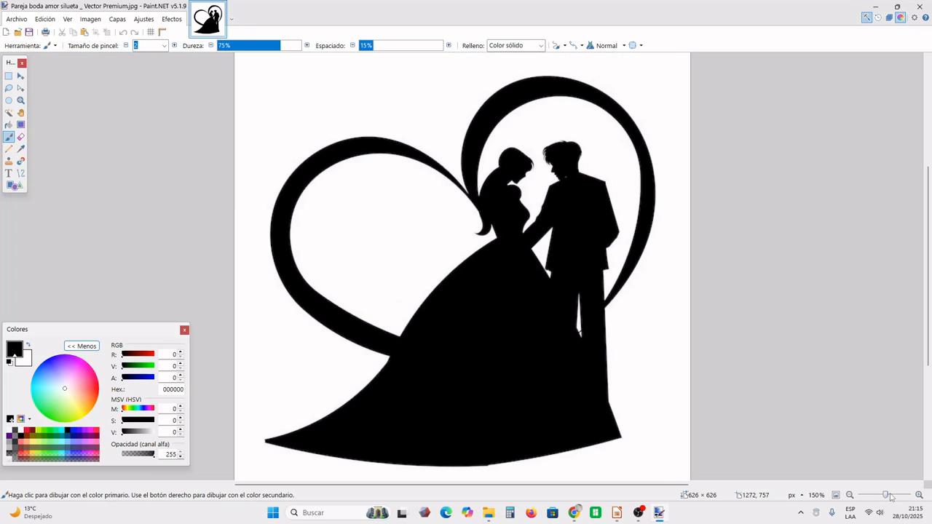
click(891, 495)
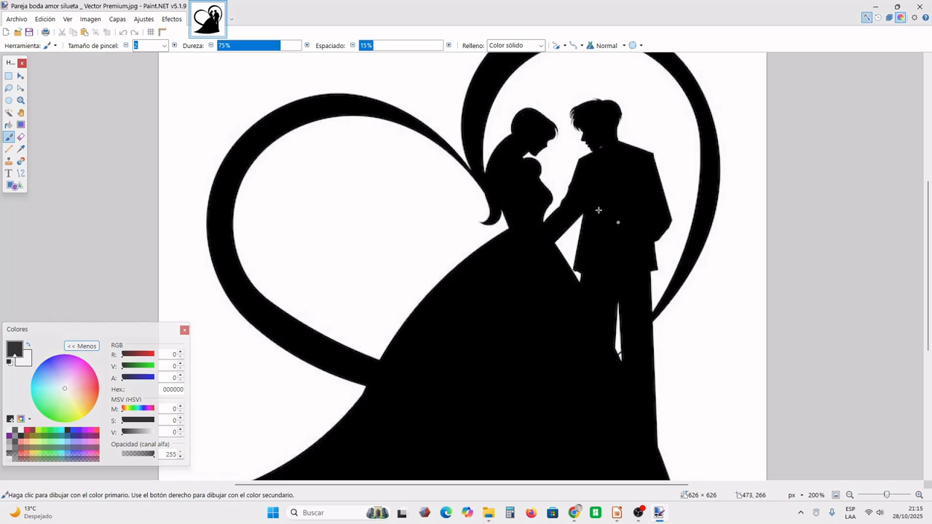
scroll(537, 159, down, 2)
scroll(537, 159, up, 2)
drag(229, 62, 257, 70)
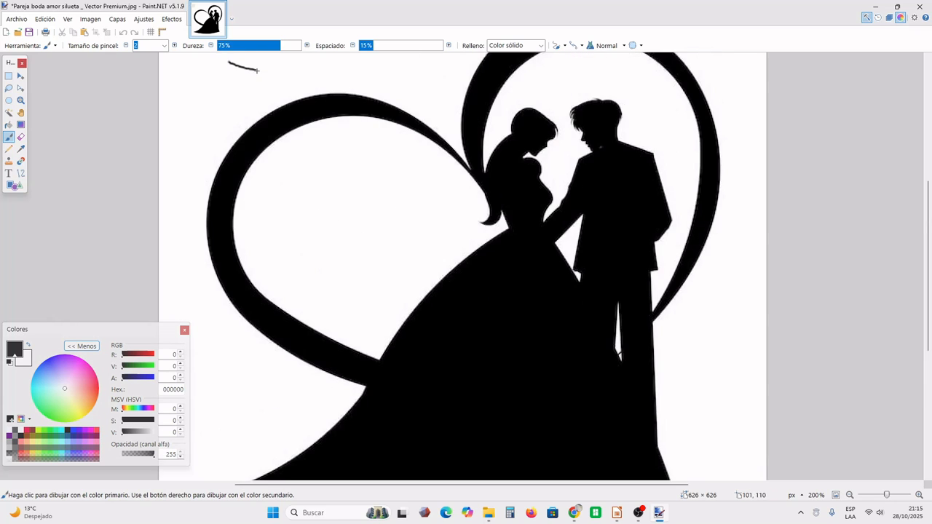
click(9, 77)
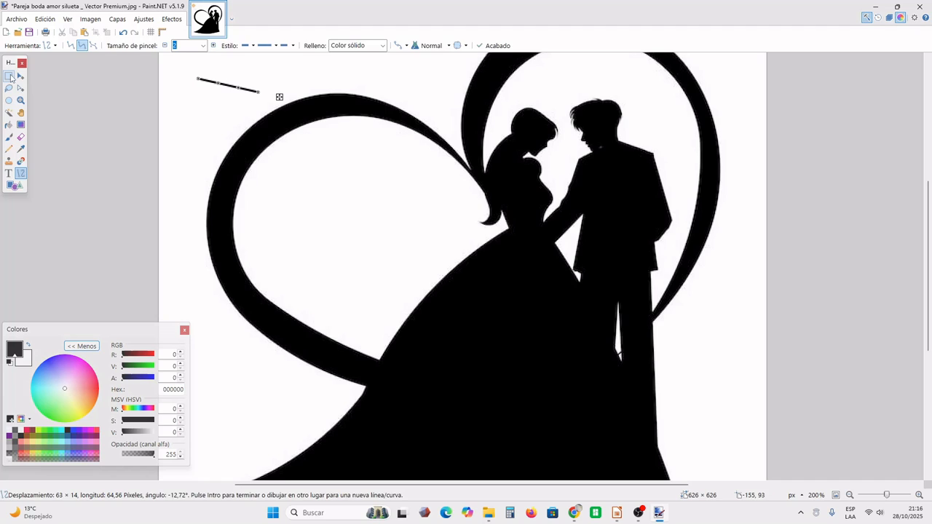
- Erase the short black line by selecting an area about 89 × 34 px around it and filling it with white at 77% tolerance
click(9, 77)
drag(183, 70, 269, 102)
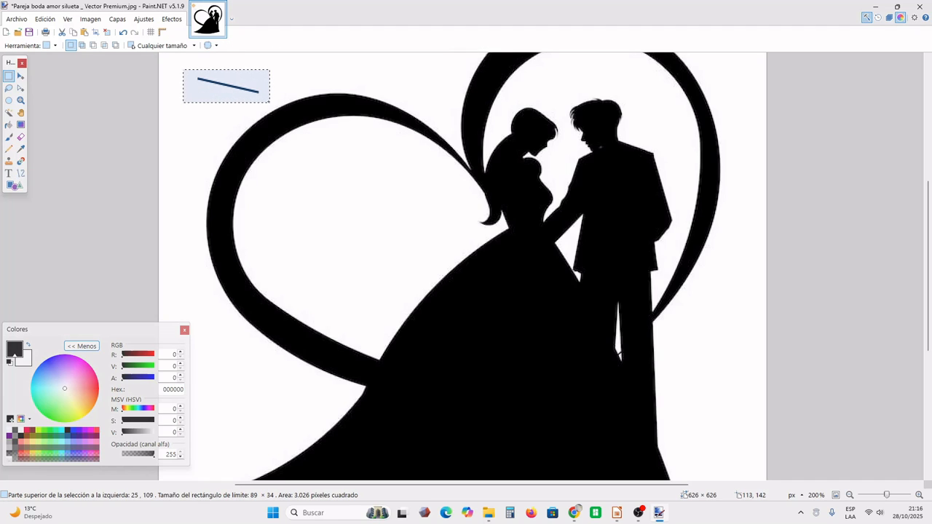
click(11, 129)
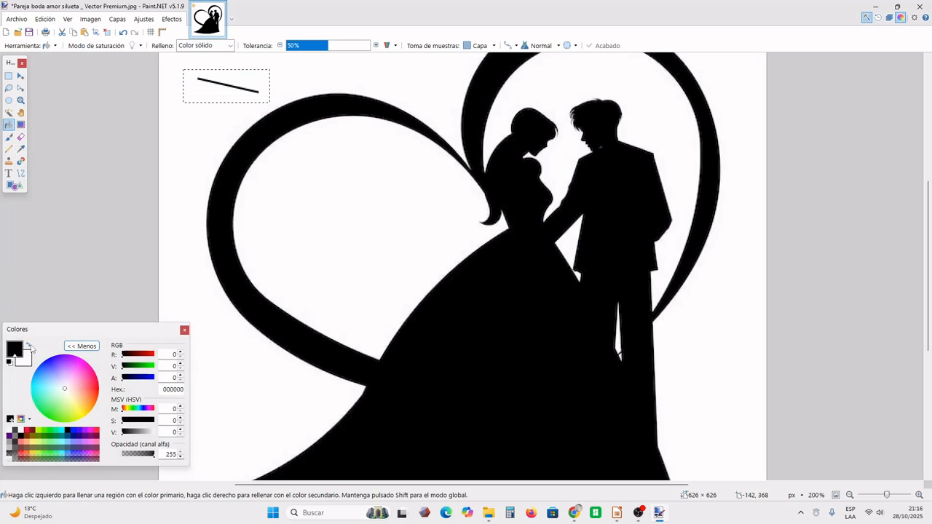
key(x)
click(231, 74)
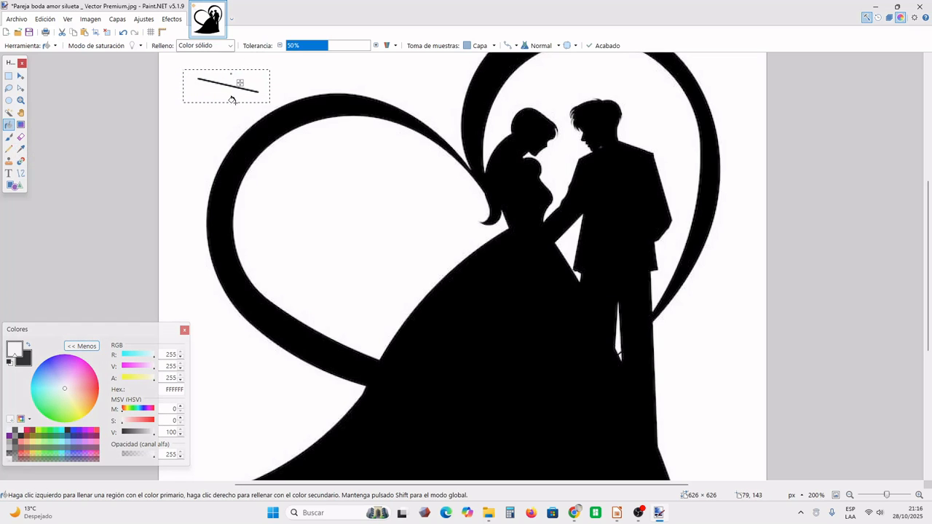
click(351, 46)
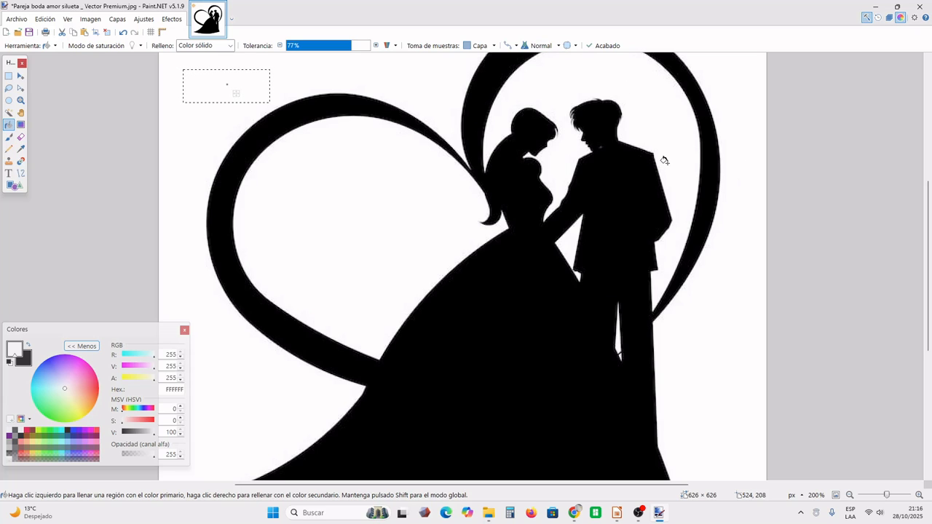
- Save a copy of the image as a JPEG named siluetacasamiento in Descargas
mouse_move(930, 284)
mouse_down()
mouse_move(930, 363)
mouse_move(930, 191)
mouse_move(930, 272)
mouse_up()
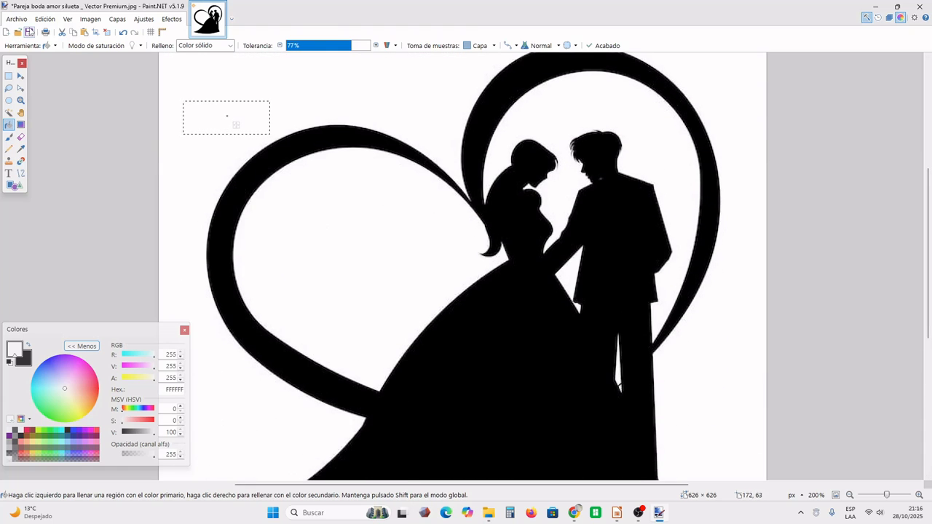
click(16, 19)
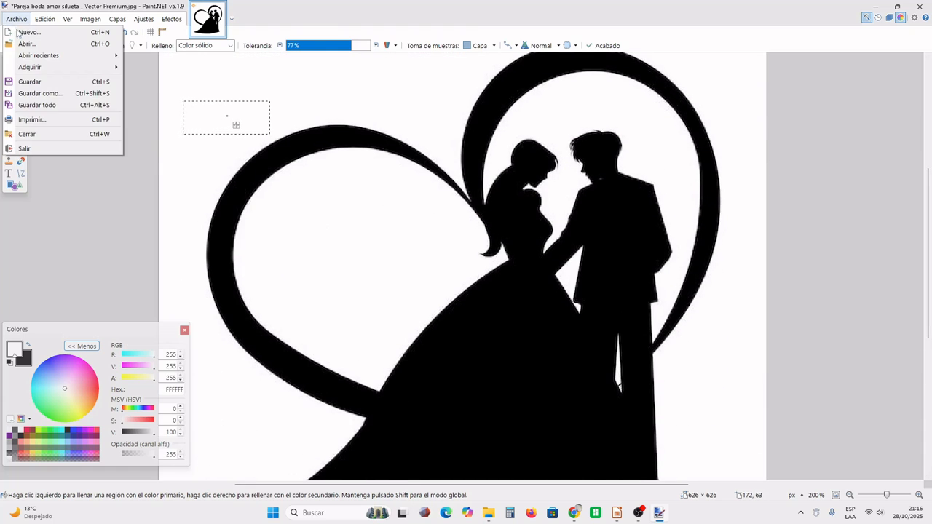
click(56, 96)
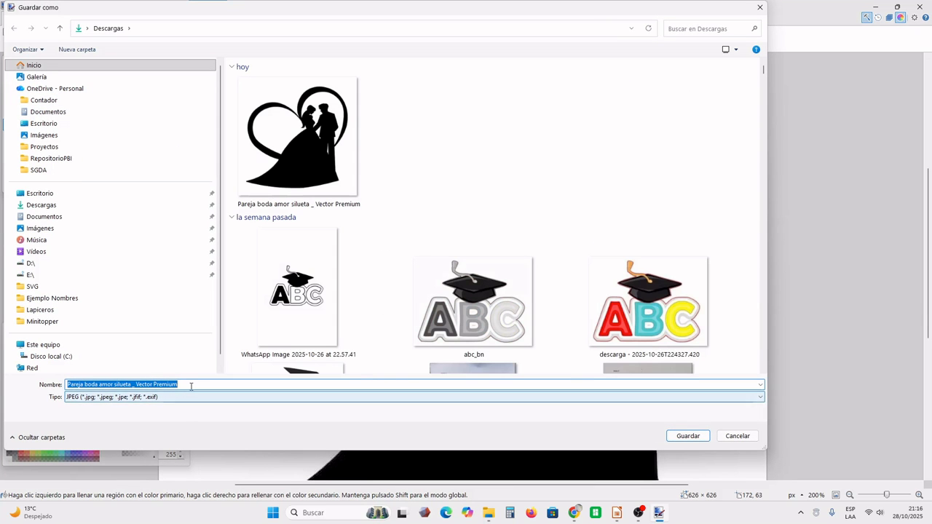
text(silueo)
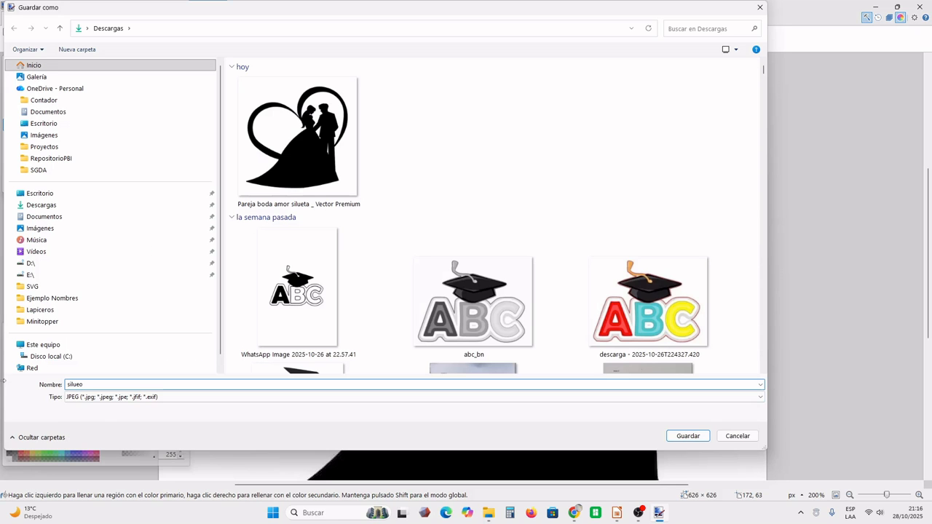
key(BackSpace)
text(tacasamient)
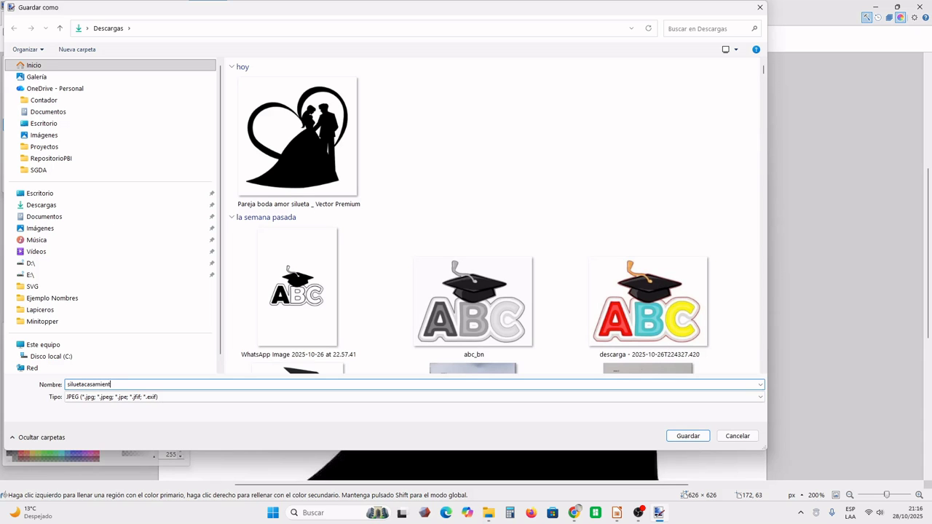
text(o)
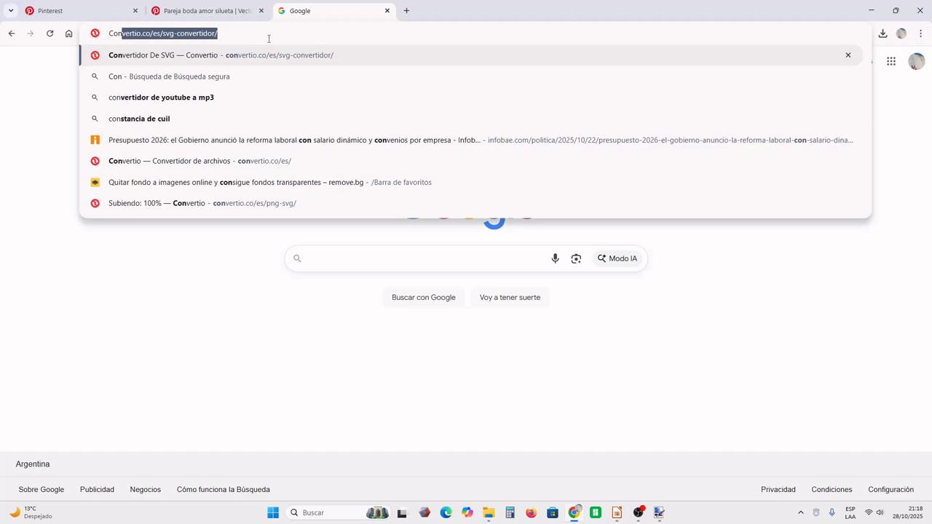
- Switch to Convertio's SVG converter in the browser, upload siluetacasamiento.jpg and convert it to SVG
key(Return)
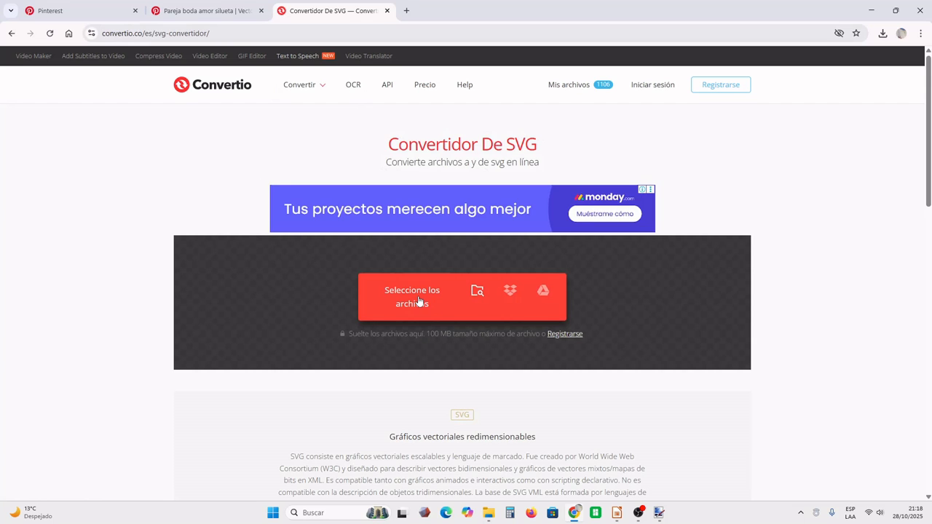
click(419, 301)
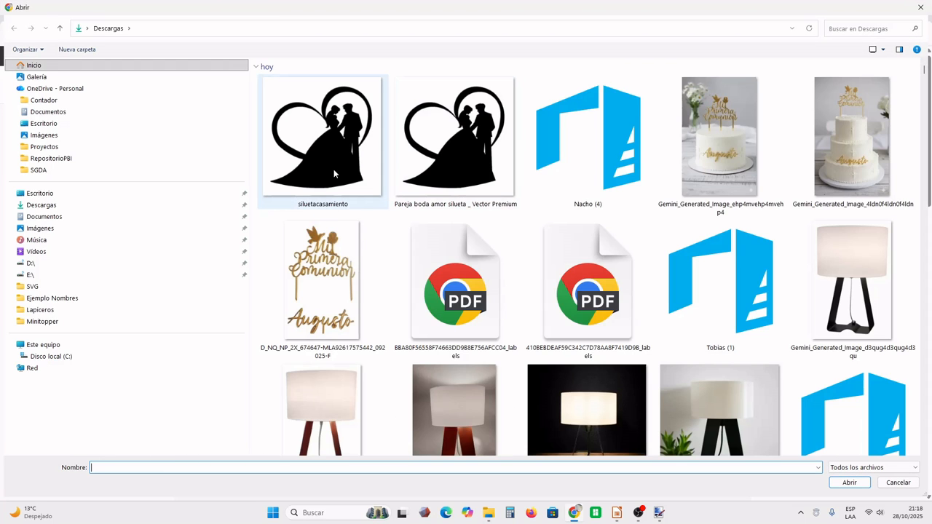
double_click(333, 169)
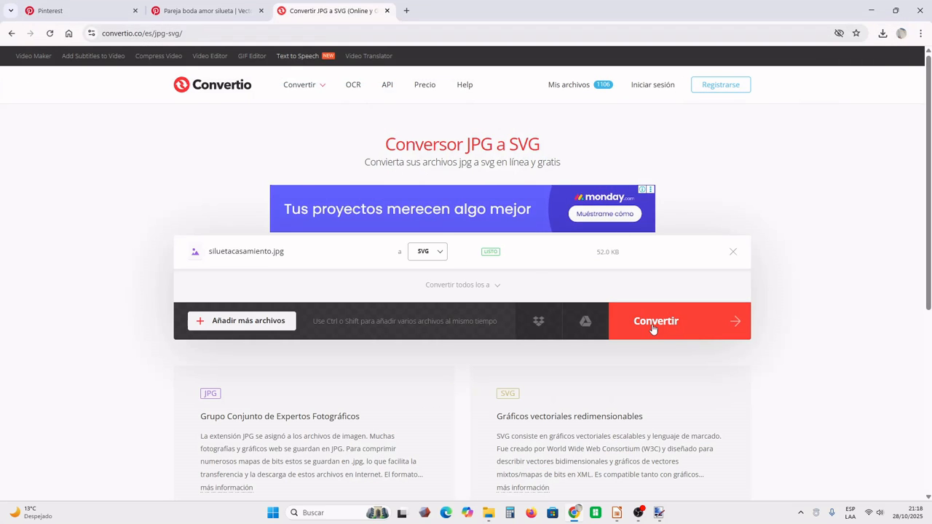
click(653, 327)
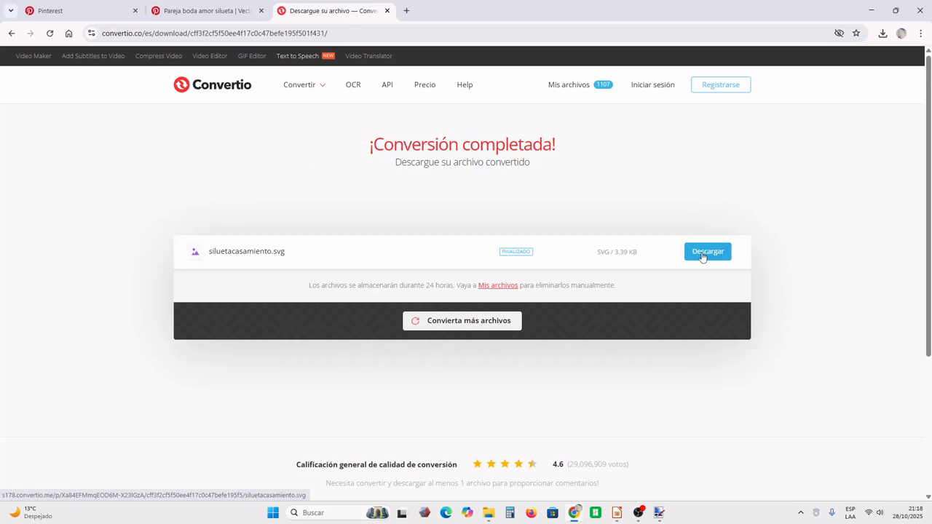
- Download the converted siluetacasamiento.svg and open it in the browser to check the silhouette
click(712, 262)
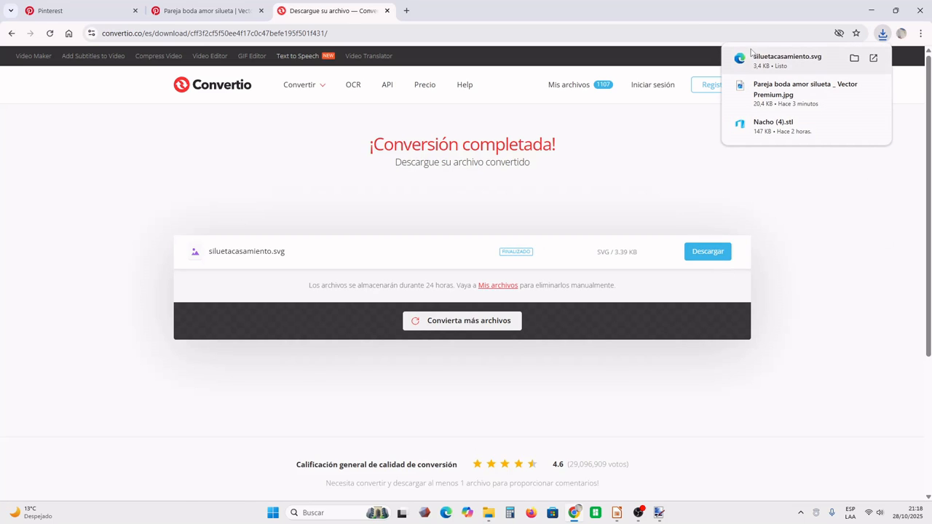
click(765, 65)
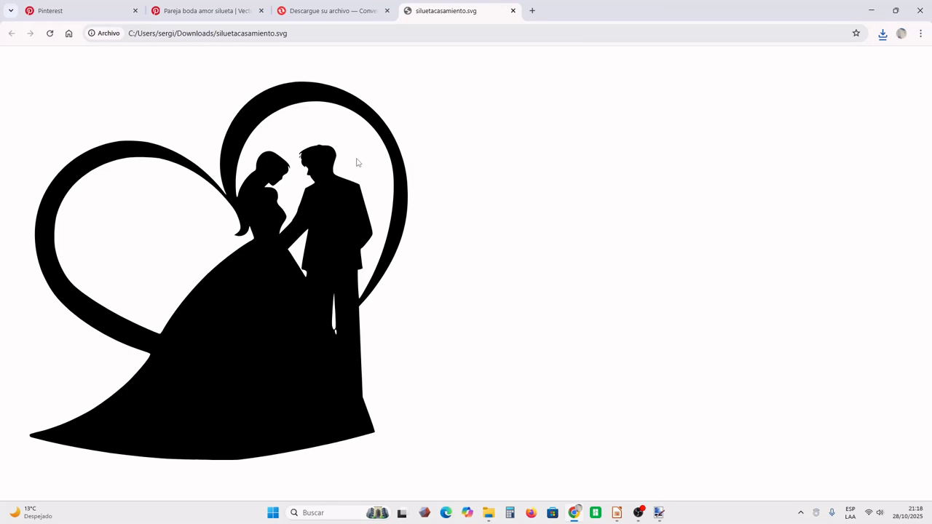
drag(253, 34, 290, 35)
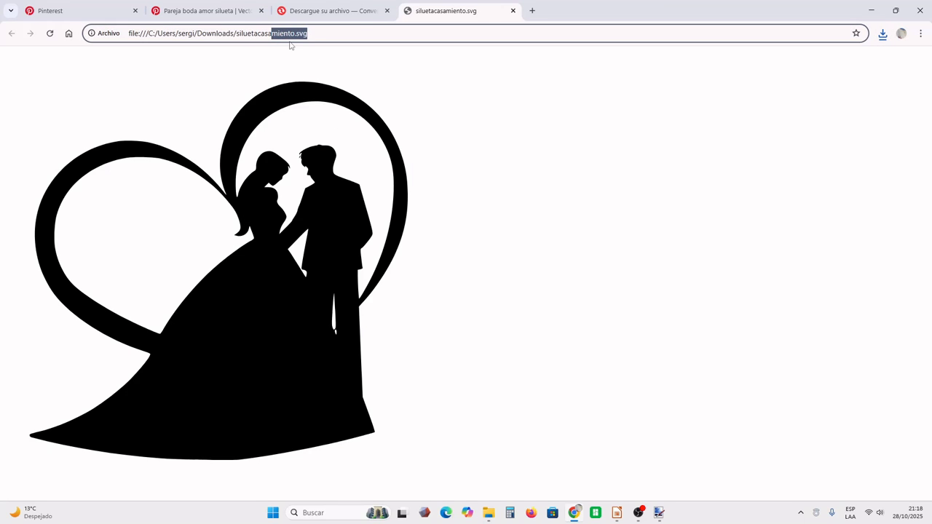
- Switch to Tinkercad in a new browser tab and create a new 3D design
click(532, 10)
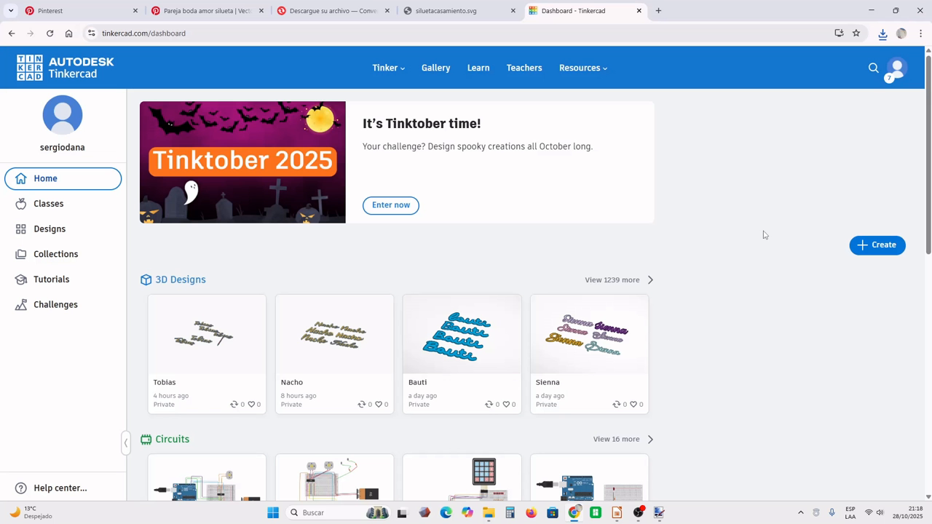
click(872, 250)
click(858, 275)
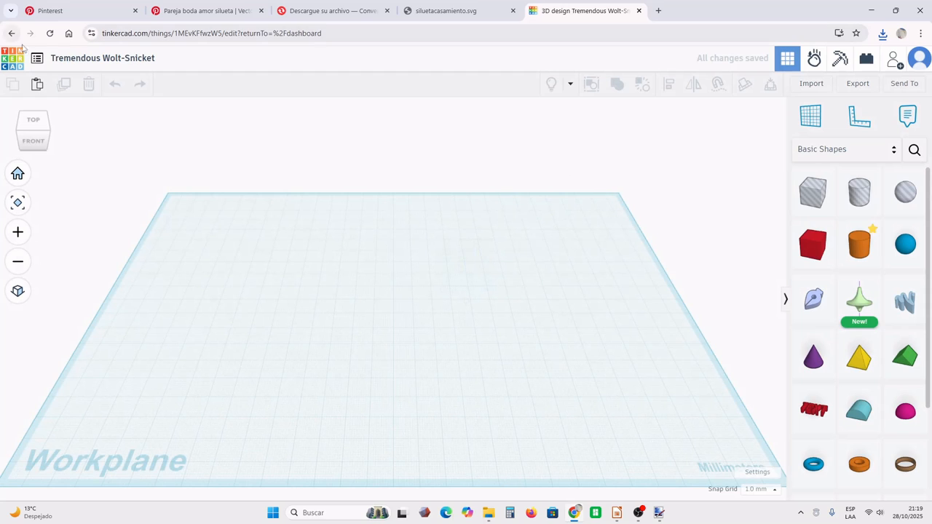
- Rename the new 3D design as "casamiento"
click(57, 56)
text(ca)
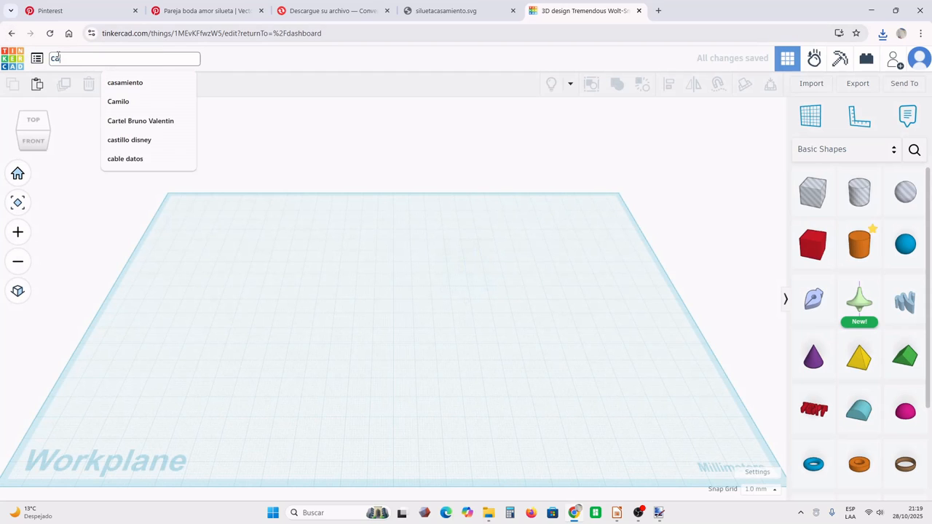
text(samiento)
key(Return)
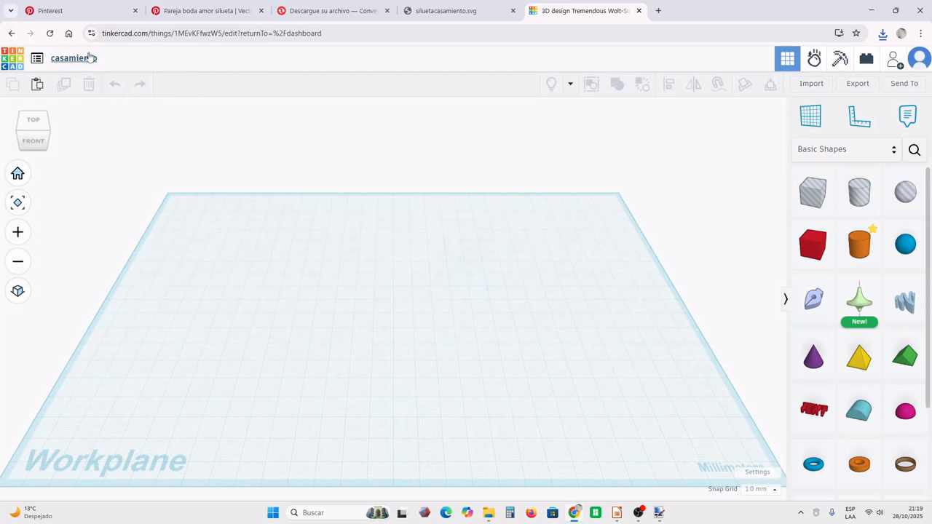
- Choose siluetacasamiento.svg from the Descargas folder as the shape to import
click(816, 84)
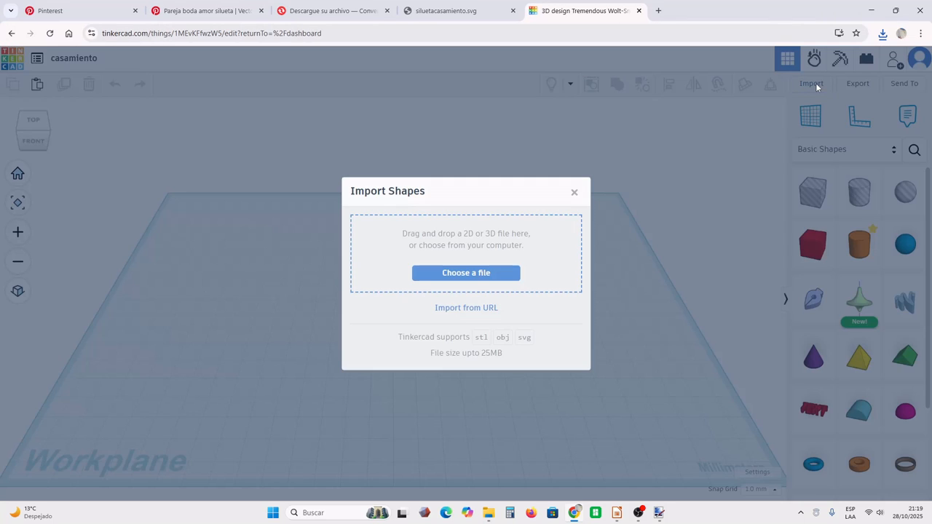
click(469, 279)
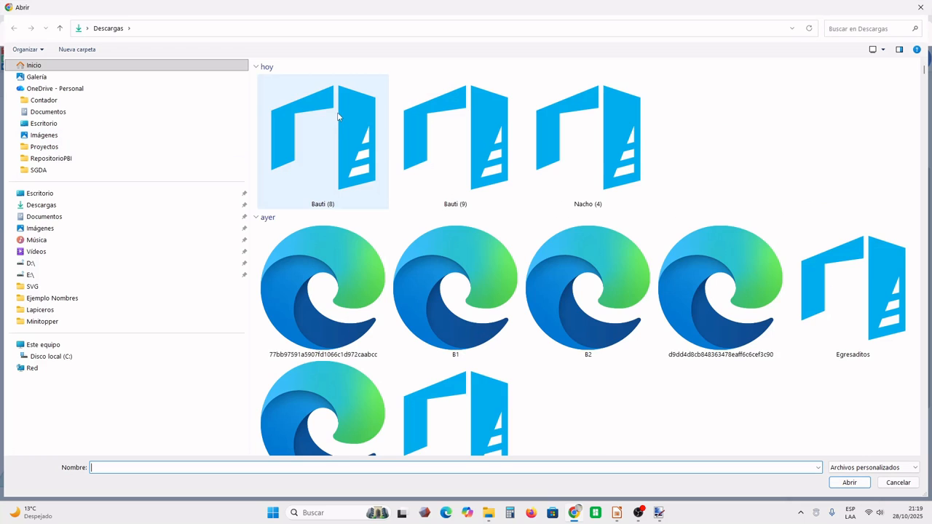
click(295, 138)
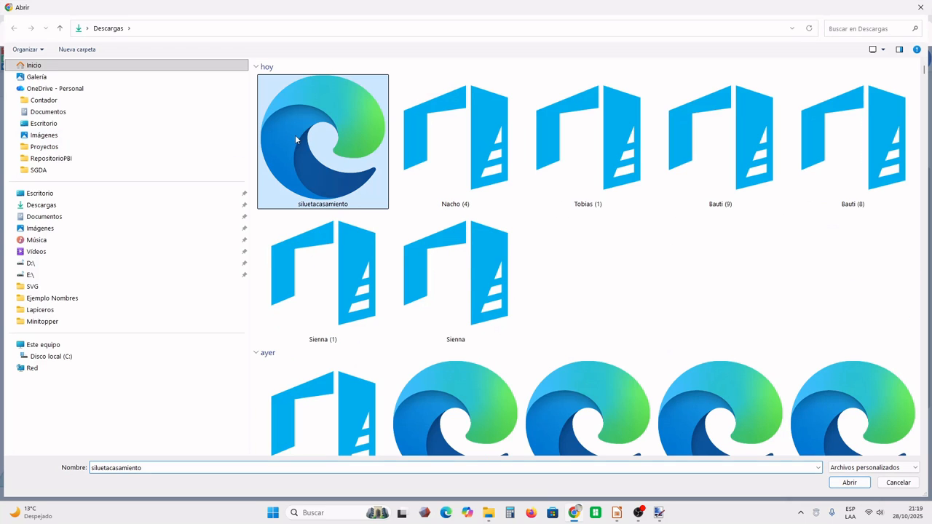
double_click(302, 138)
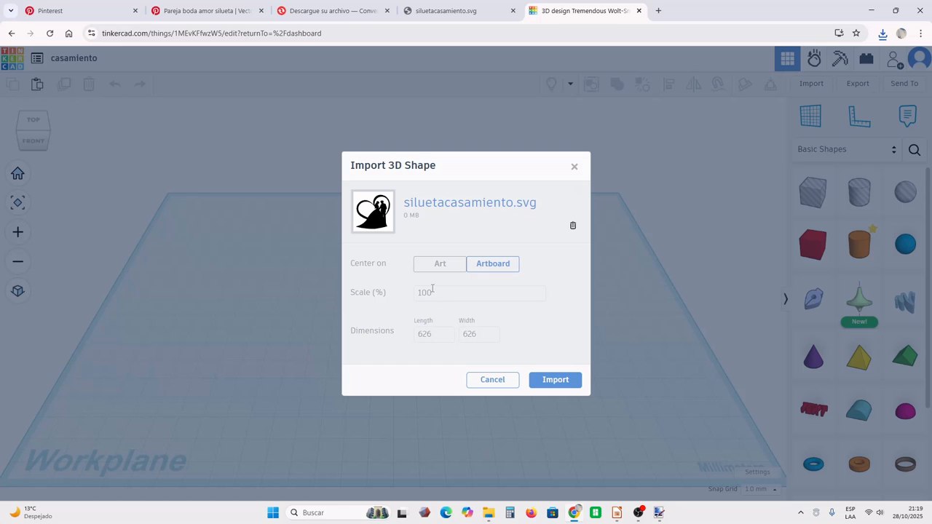
- Set the import scale to 25% and import the silhouette onto the workplane
drag(437, 293, 396, 294)
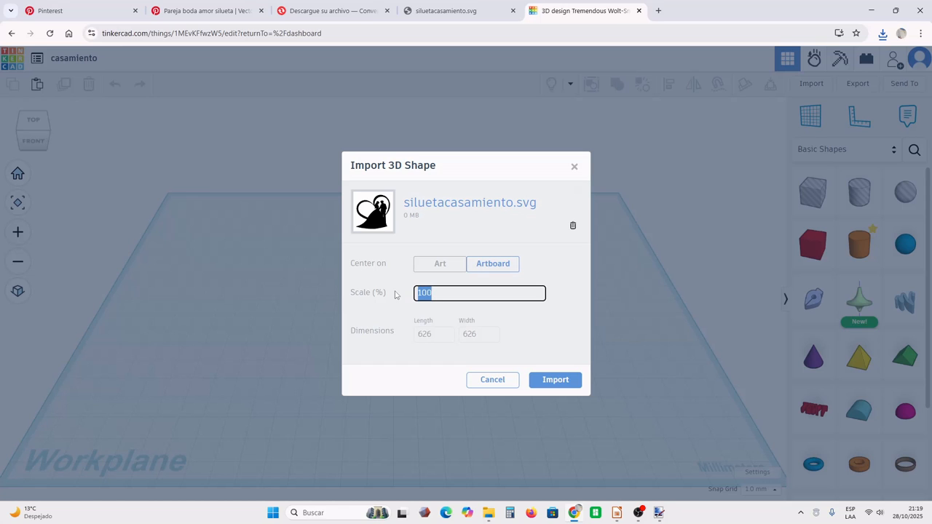
text(15)
key(BackSpace)
key(BackSpace)
key(BackSpace)
text(25)
click(544, 383)
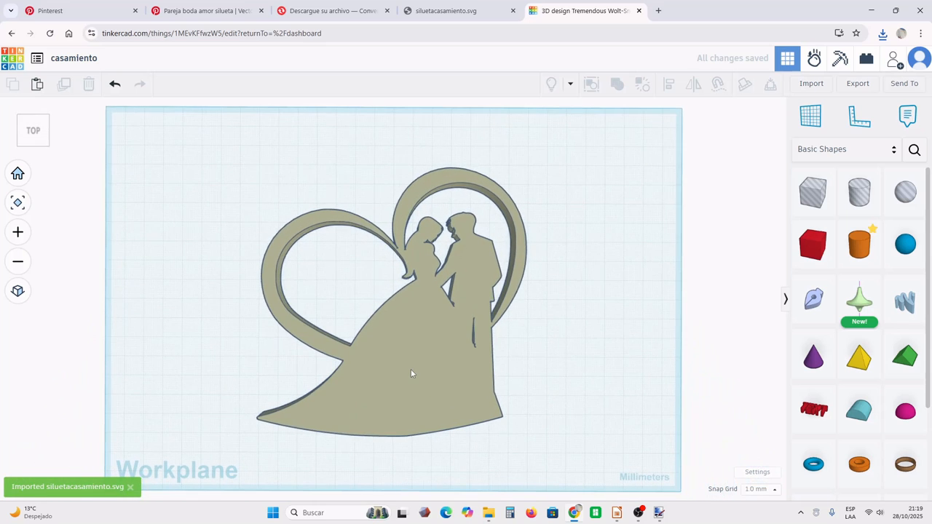
- Set the imported silhouette's height to 3 mm
click(411, 370)
right_drag(551, 338, 561, 255)
mouse_move(390, 295)
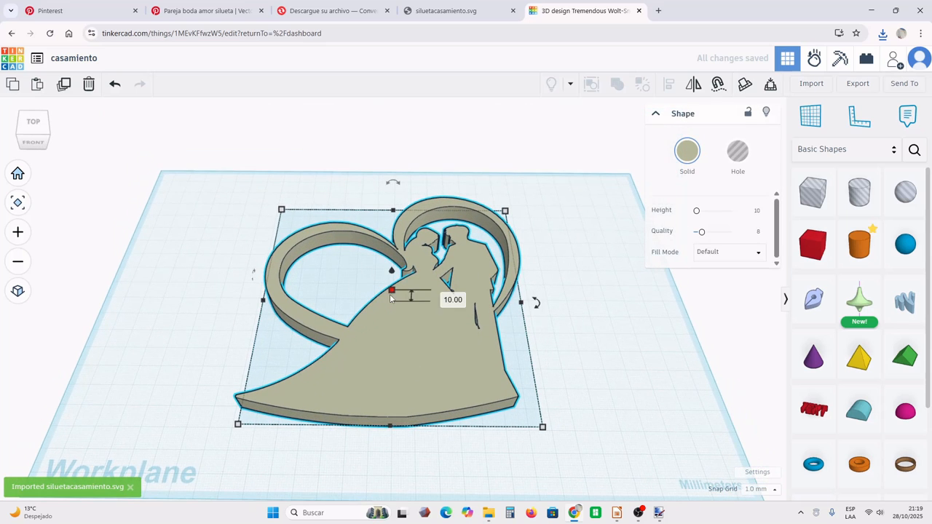
click(438, 299)
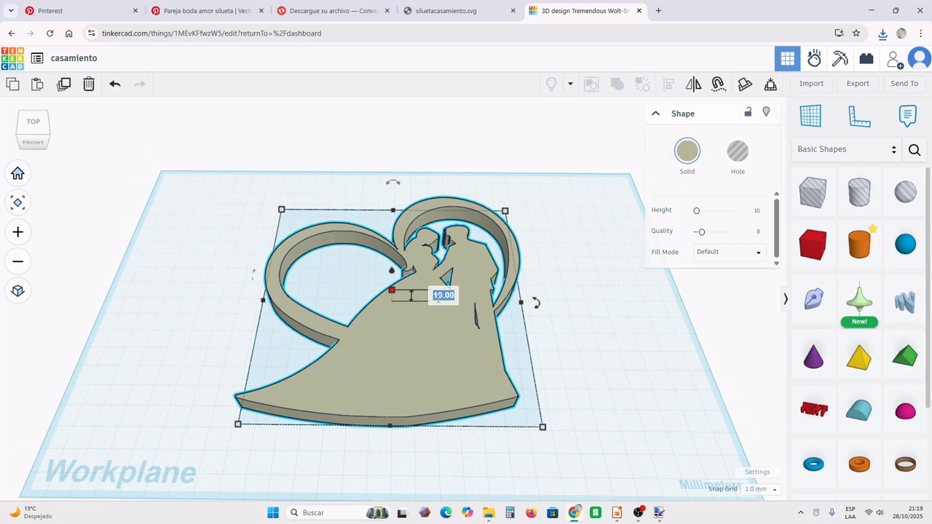
text(3)
key(Return)
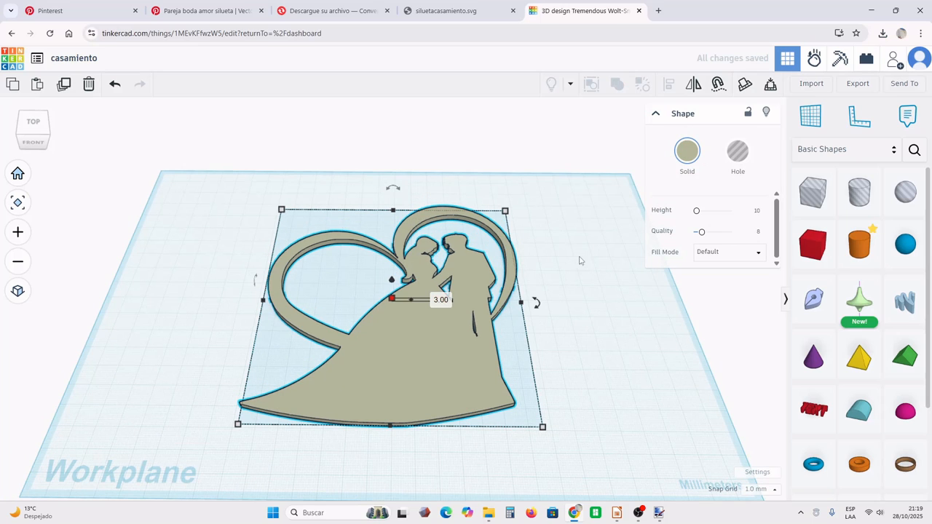
- Change the silhouette's solid color to the black preset
click(687, 151)
click(641, 209)
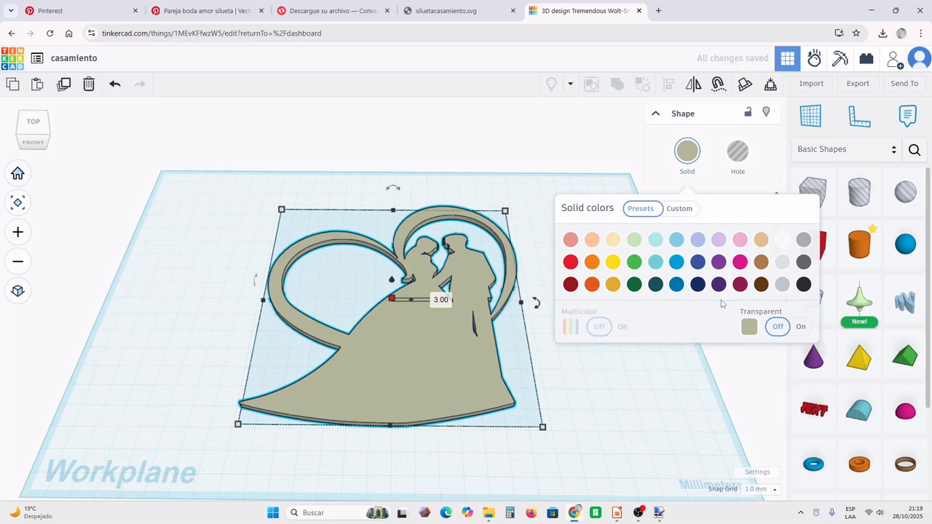
click(804, 284)
click(783, 286)
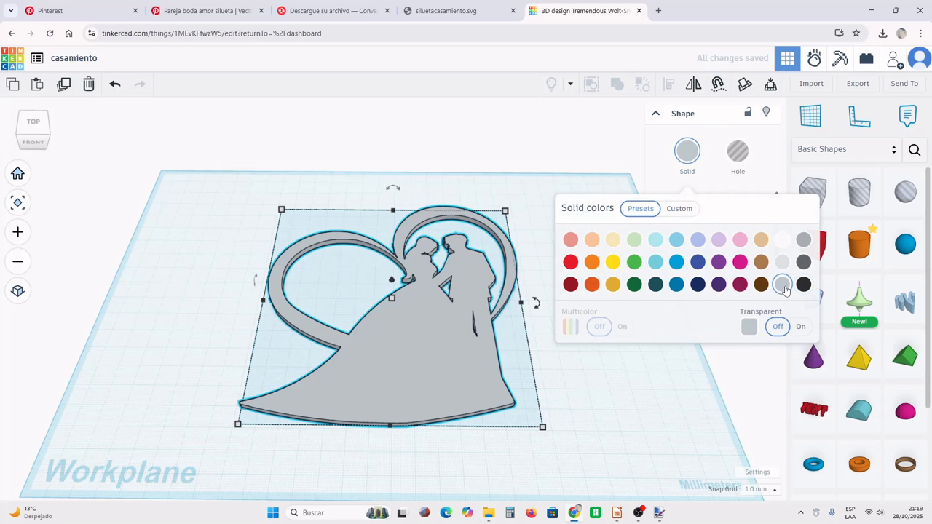
click(805, 285)
mouse_move(570, 435)
right_down()
mouse_move(573, 468)
mouse_move(581, 337)
mouse_move(585, 454)
mouse_move(576, 448)
right_up()
- Scale the silhouette down proportionally from its upper right corner and set its height back to 3 mm
drag(450, 383, 458, 335)
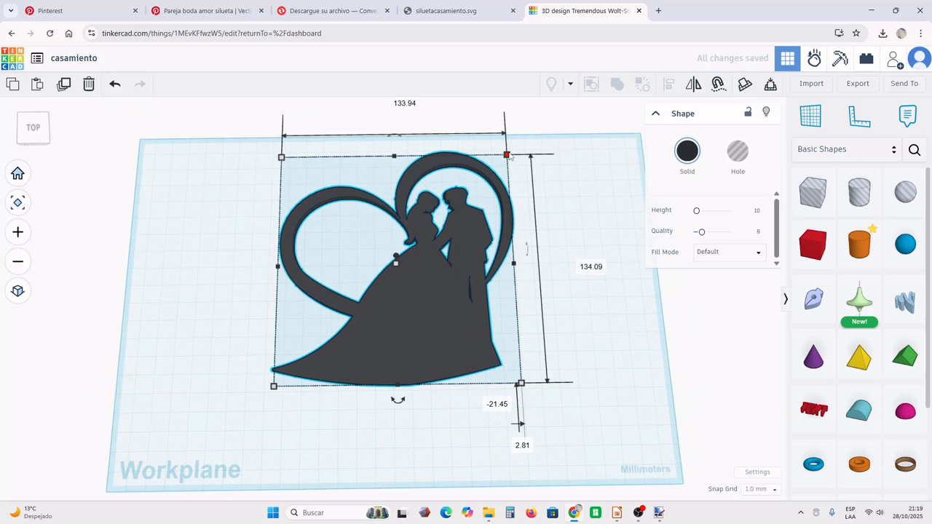
drag(509, 156, 499, 167)
drag(479, 189, 478, 191)
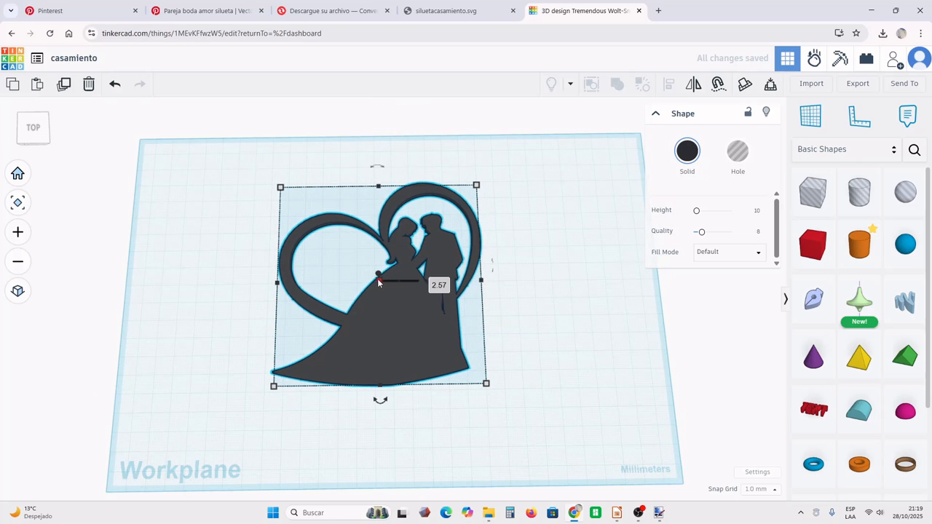
click(432, 280)
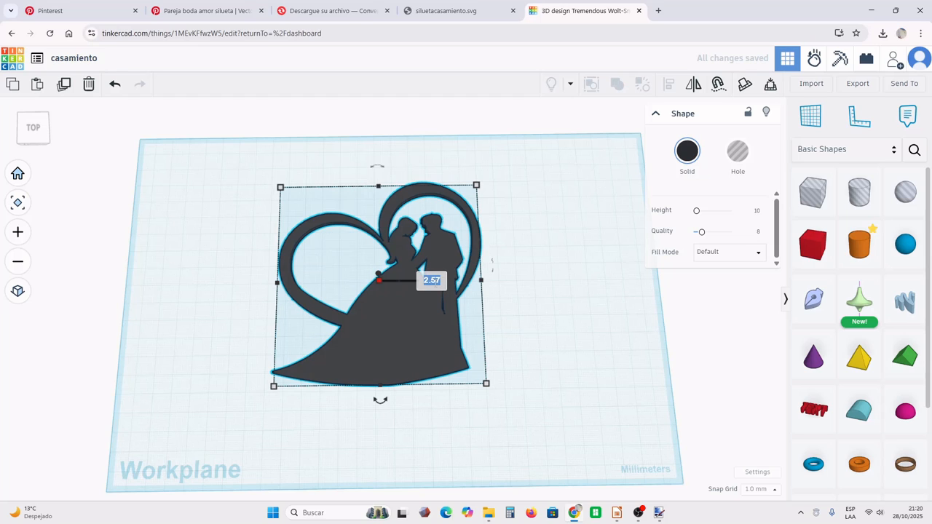
text(3)
key(Return)
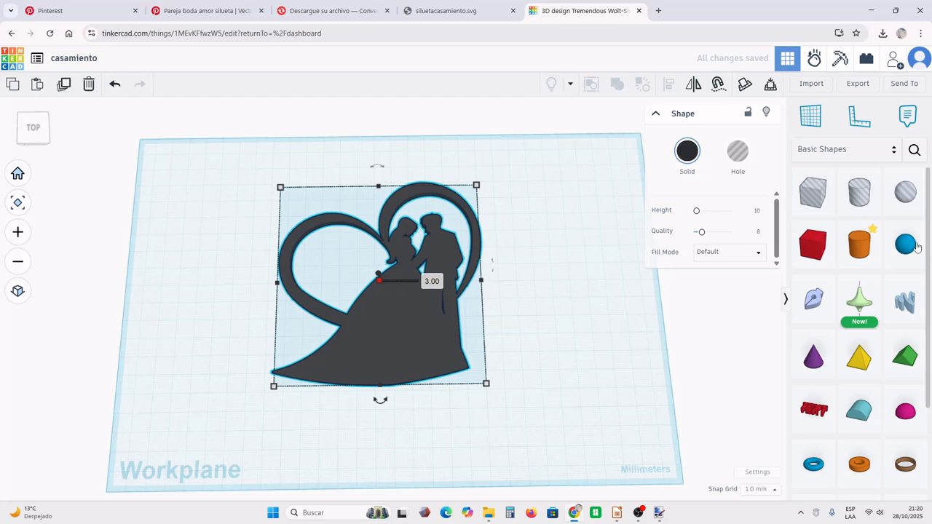
- Place a box on the workplane to the right of the silhouette and set its height to 3 mm
click(812, 245)
click(552, 353)
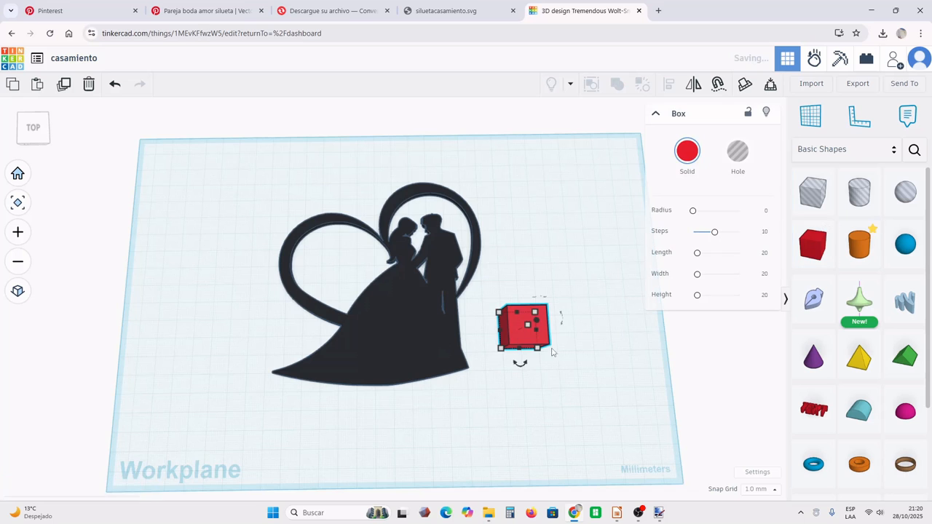
right_drag(552, 352, 561, 310)
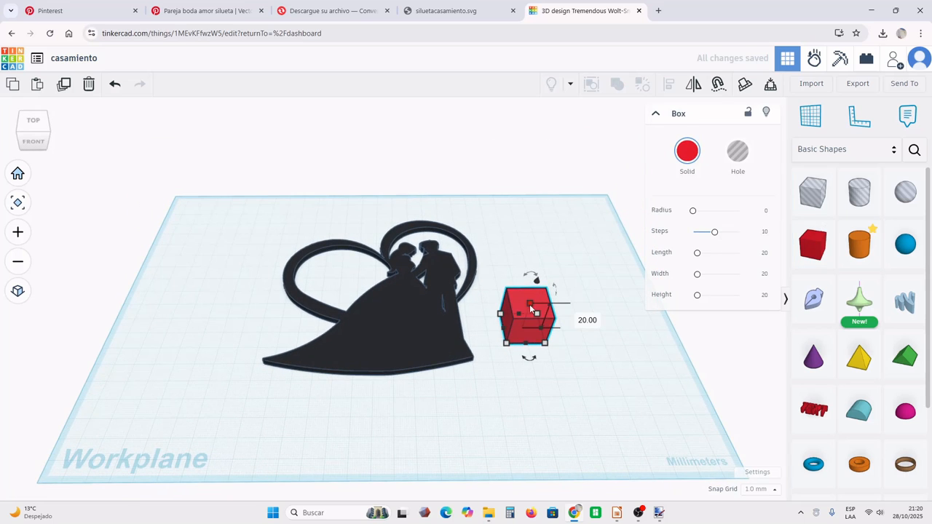
click(572, 316)
text(3)
key(Return)
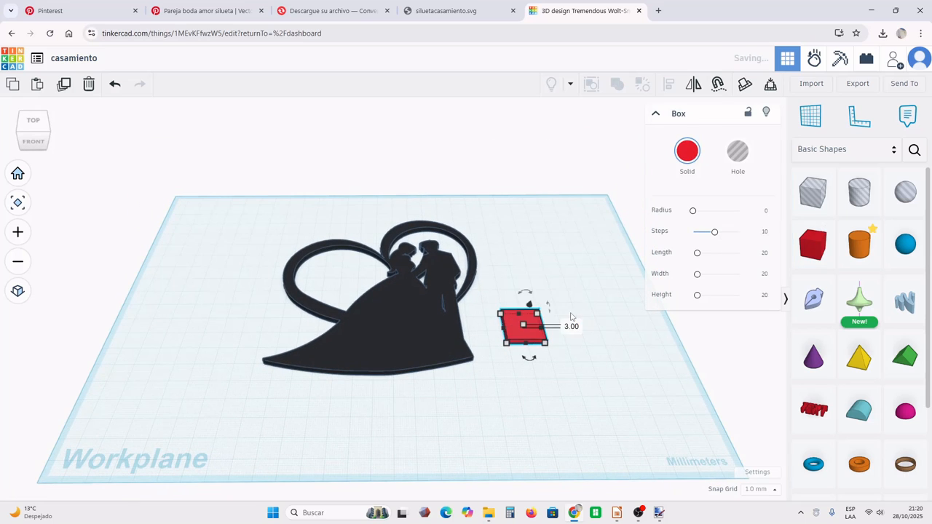
- Resize the box into a narrow bar 2 mm wide and 32 mm long, and color it black
drag(548, 351, 516, 370)
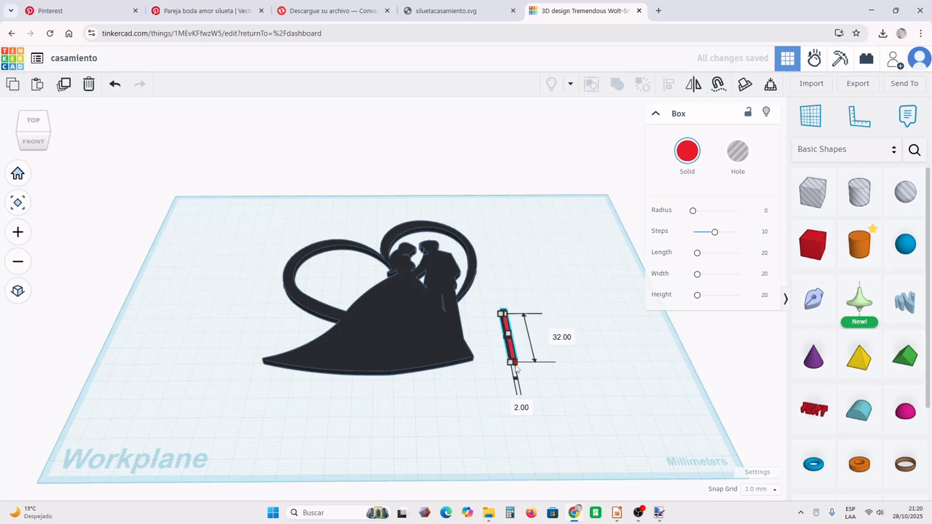
click(687, 150)
click(804, 284)
click(550, 379)
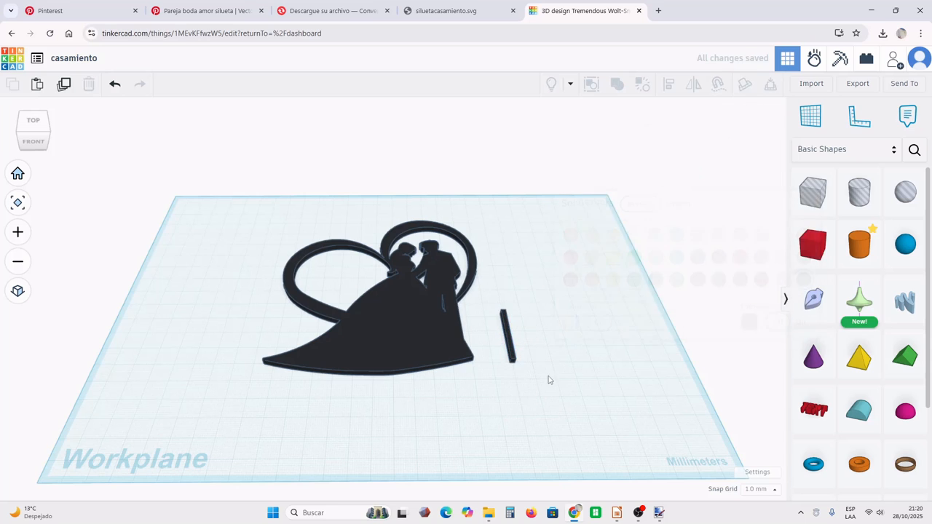
- Move the bar under the left part of the dress hem, overlapping it, and place a duplicate under the right part
drag(497, 393, 313, 421)
click(430, 434)
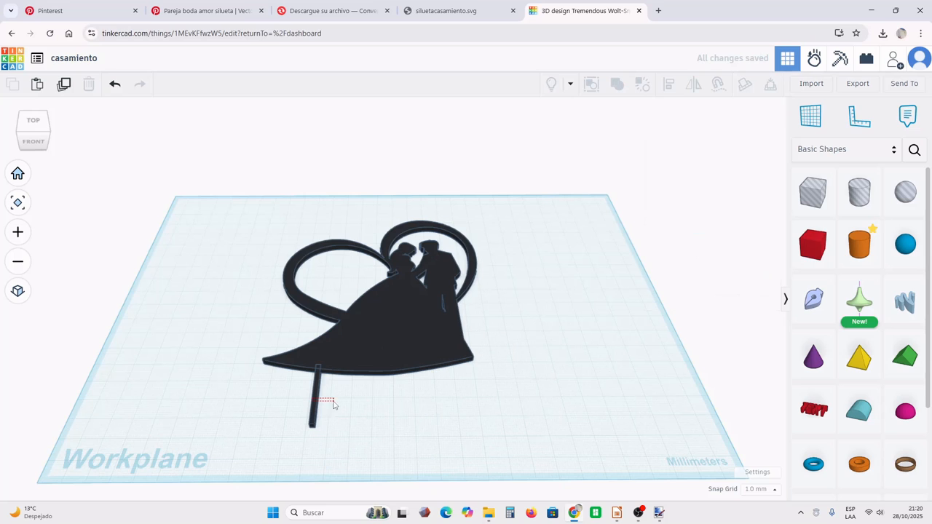
click(334, 404)
click(319, 408)
alt+drag(310, 407, 429, 402)
right_drag(464, 396, 488, 430)
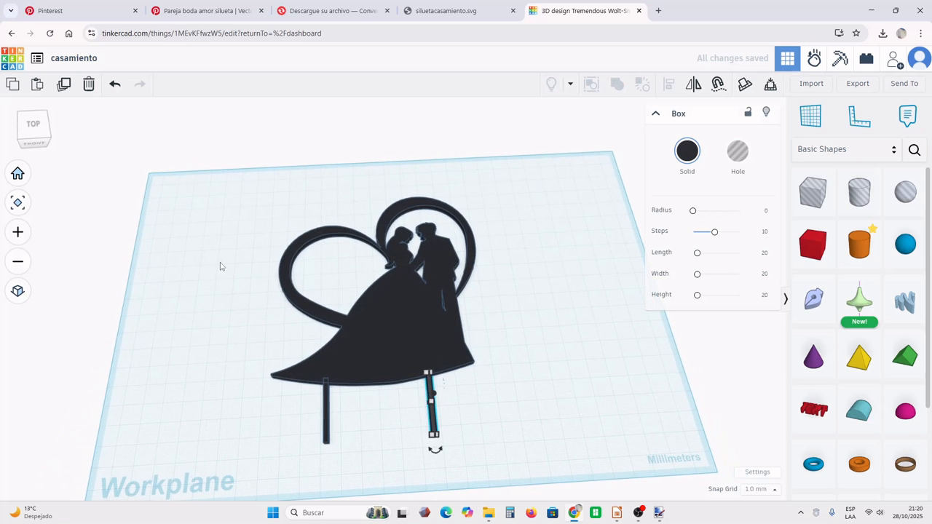
- Group the silhouette and both bars into a single union shape
drag(222, 260, 522, 458)
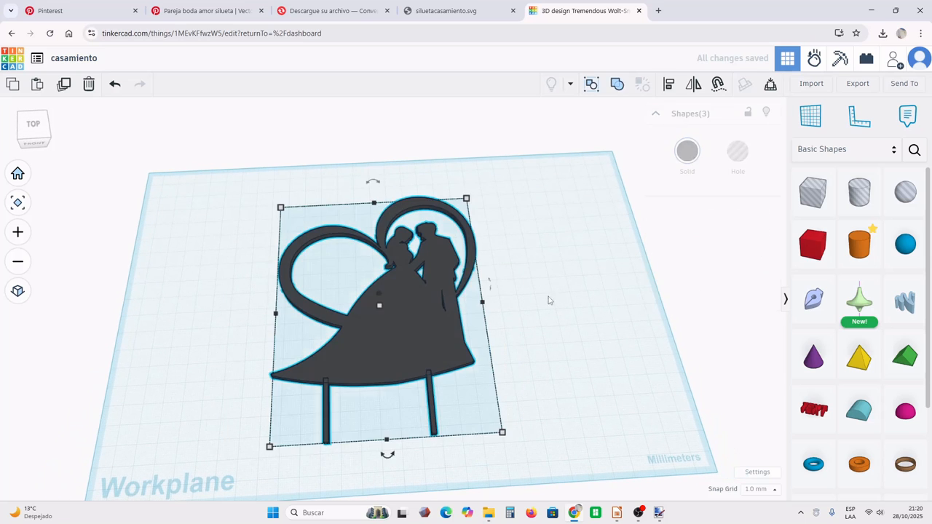
click(617, 85)
click(595, 241)
right_drag(595, 241, 598, 304)
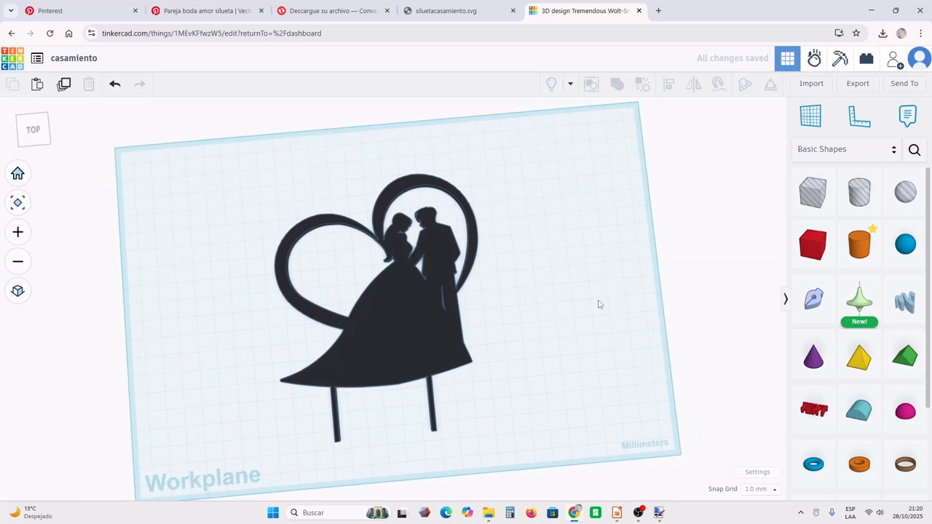
- Export the grouped cake topper as an STL file, including only the selected shape
click(416, 312)
click(850, 87)
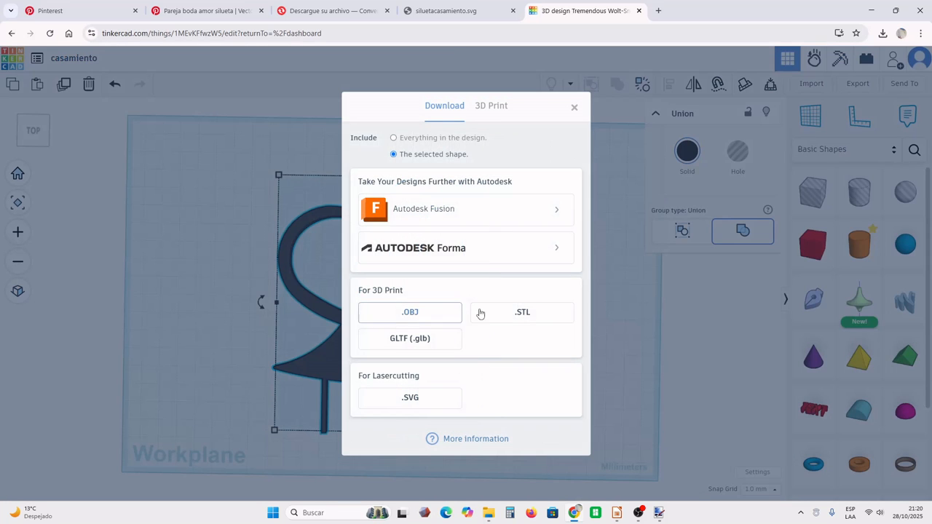
click(489, 314)
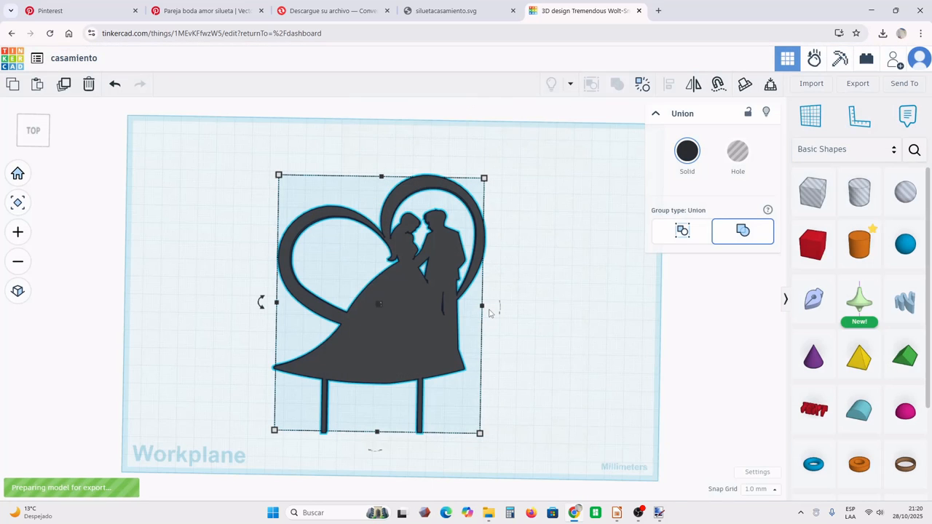
click(271, 513)
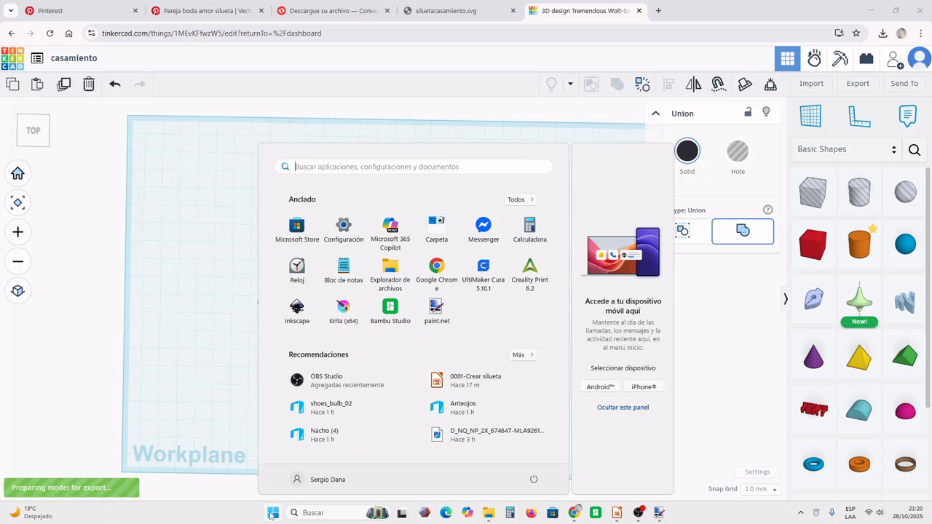
click(177, 318)
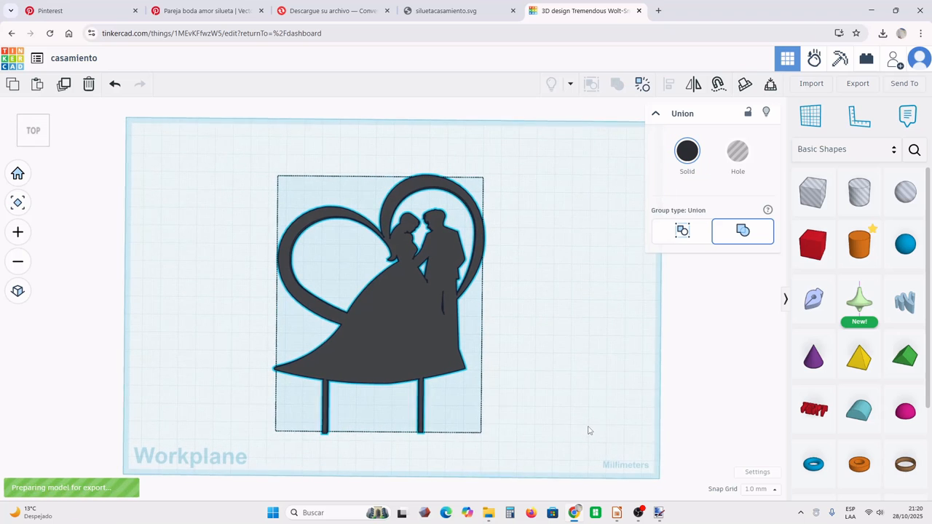
click(527, 452)
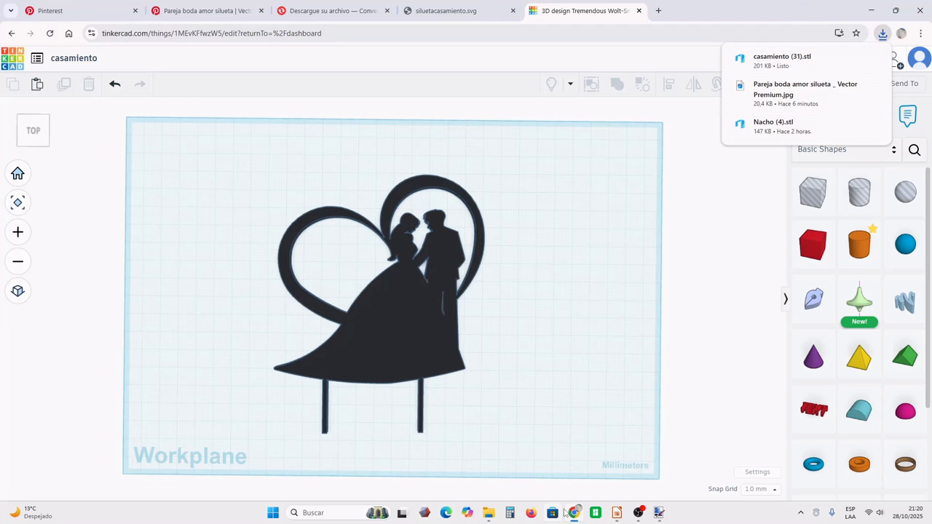
- Launch UltiMaker Cura and open the casamiento (31) STL file from the Descargas folder
click(273, 514)
click(475, 280)
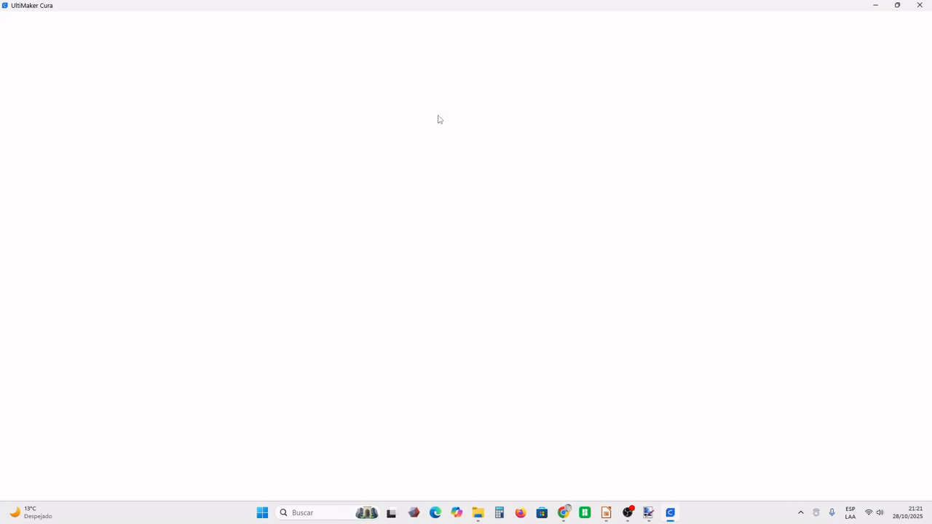
scroll(372, 116, down, 1)
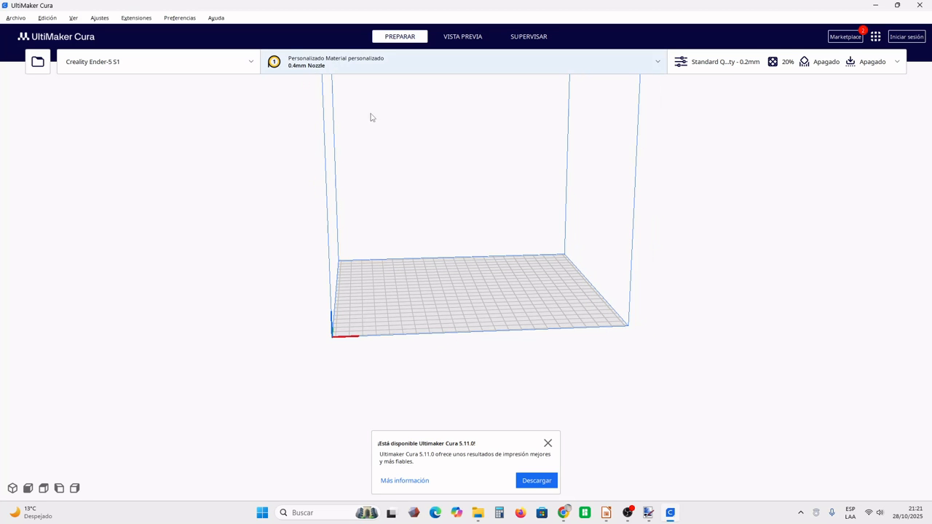
right_drag(452, 191, 419, 206)
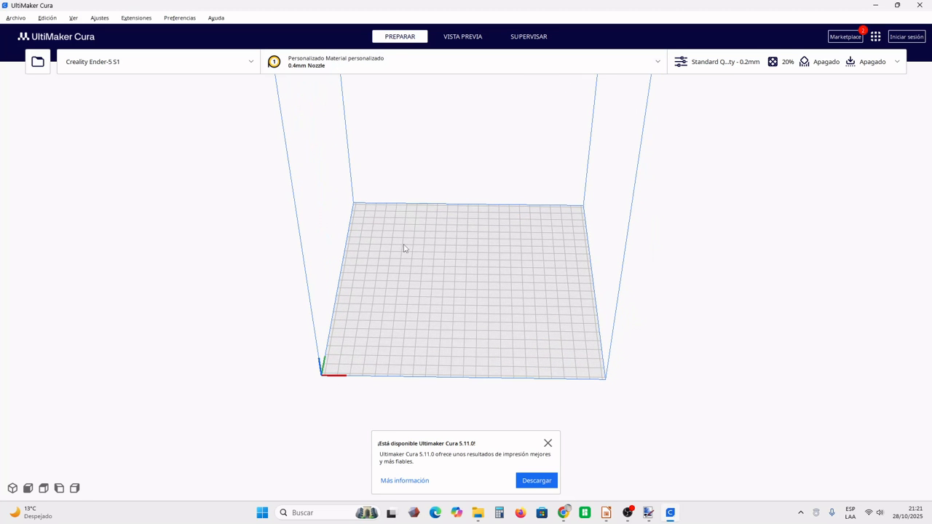
right_drag(402, 273, 383, 279)
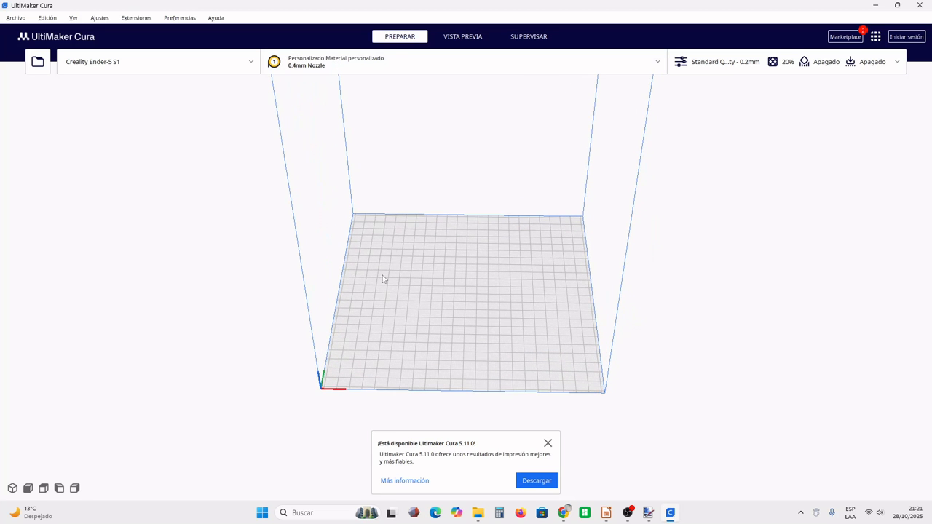
click(14, 17)
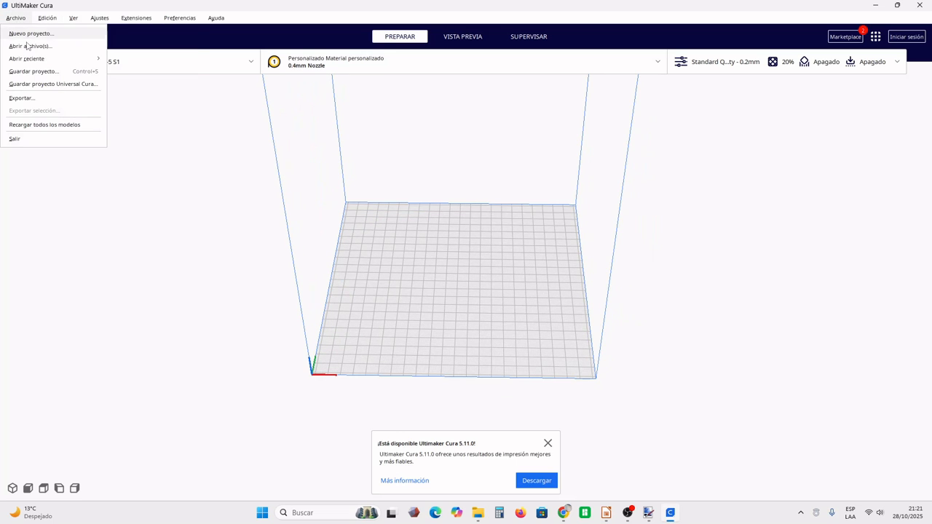
click(29, 46)
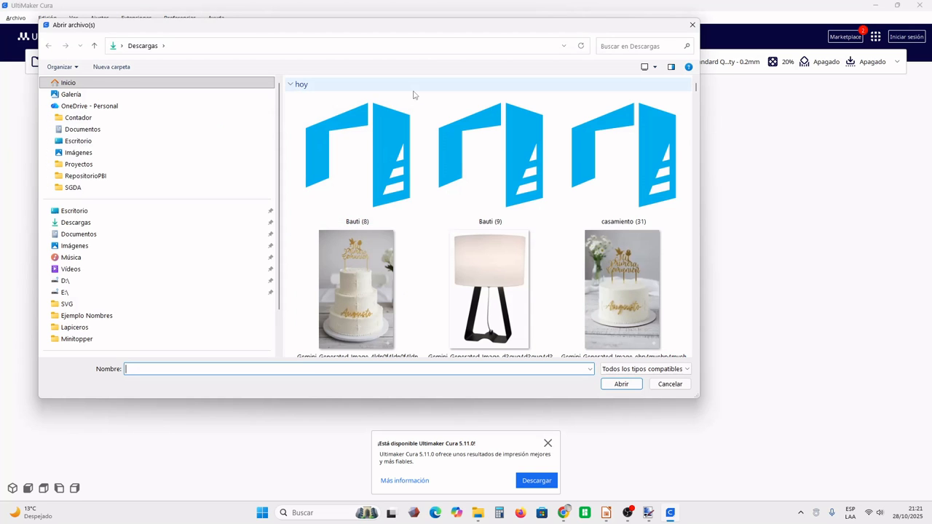
double_click(384, 180)
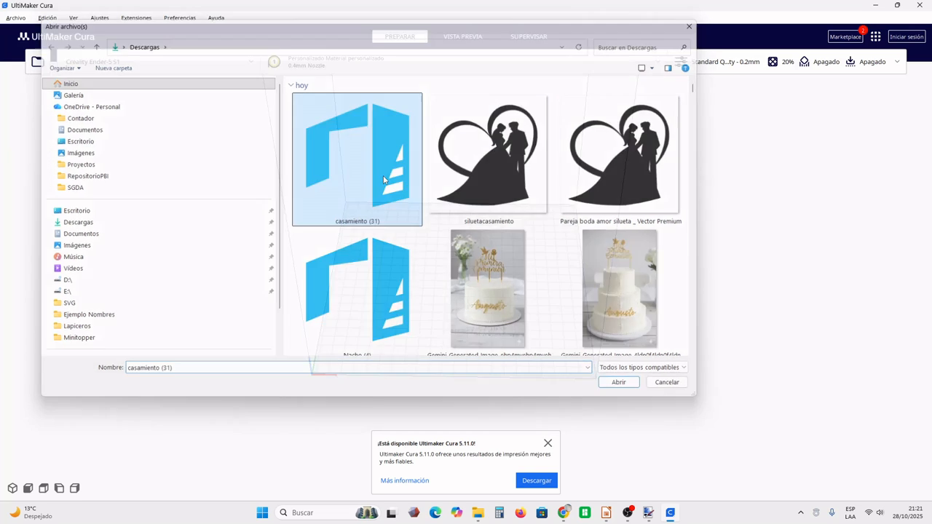
- Mirror the cake topper model along the X axis on the build plate
right_drag(450, 248, 462, 281)
click(461, 284)
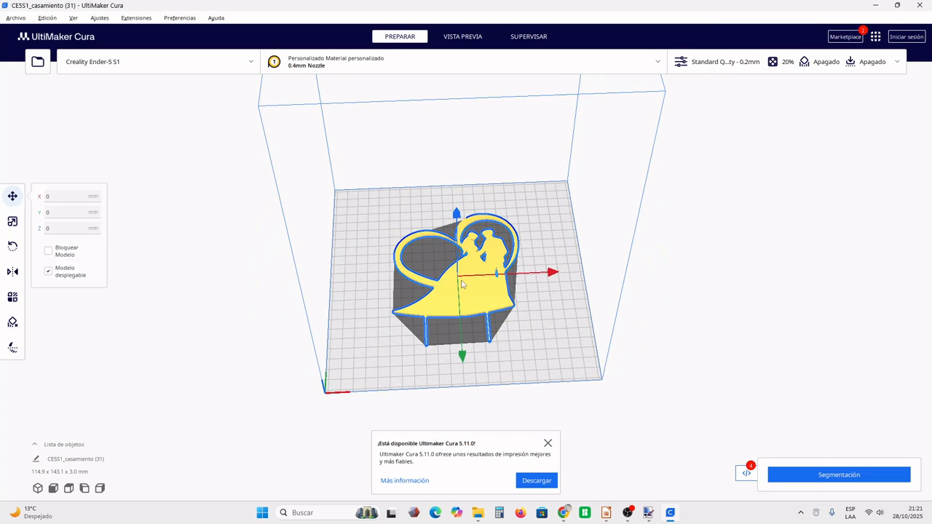
click(12, 273)
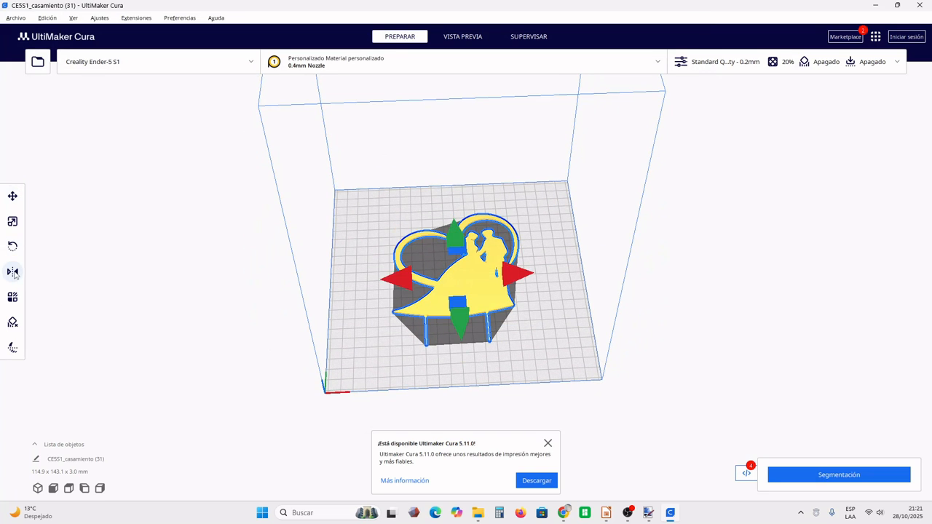
right_drag(625, 350, 616, 389)
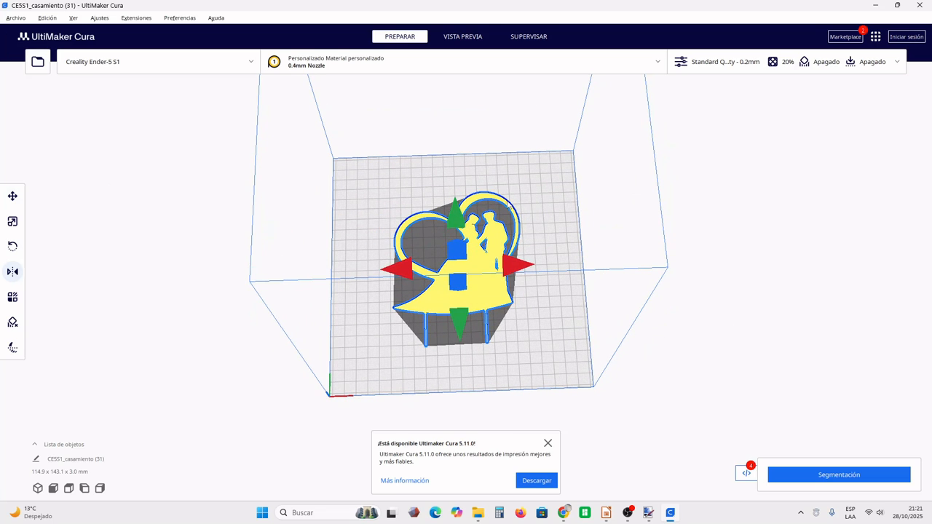
click(562, 315)
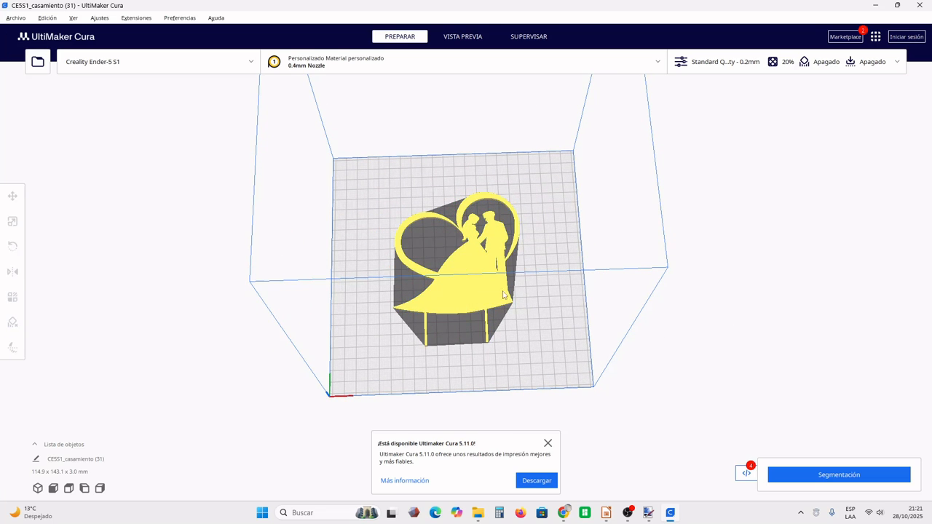
click(482, 272)
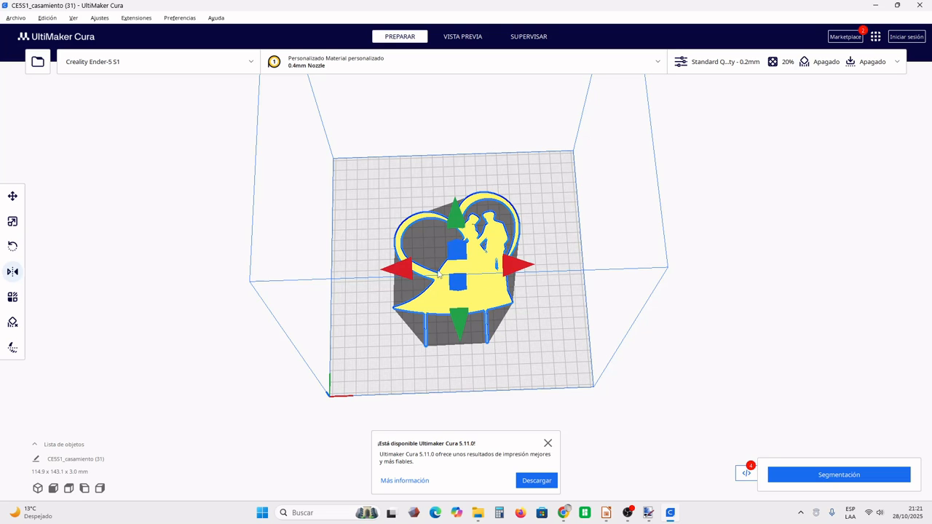
click(406, 271)
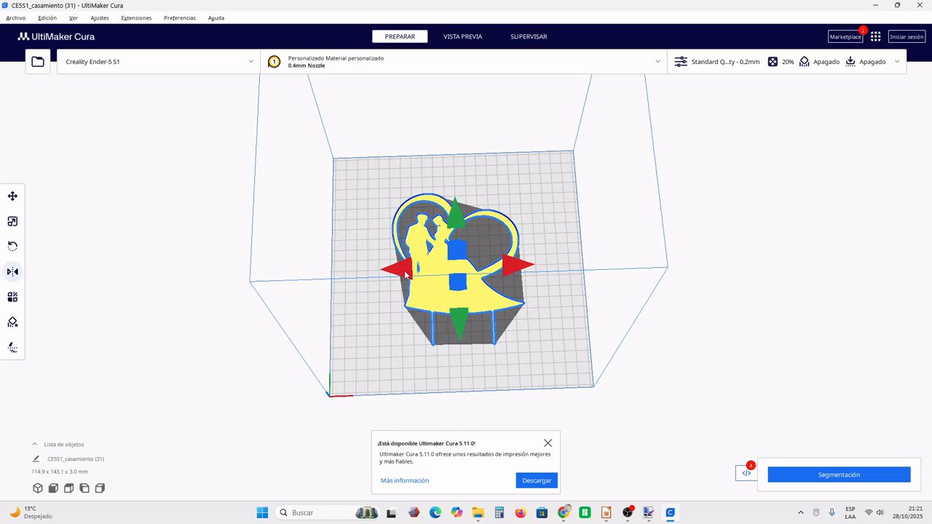
click(592, 290)
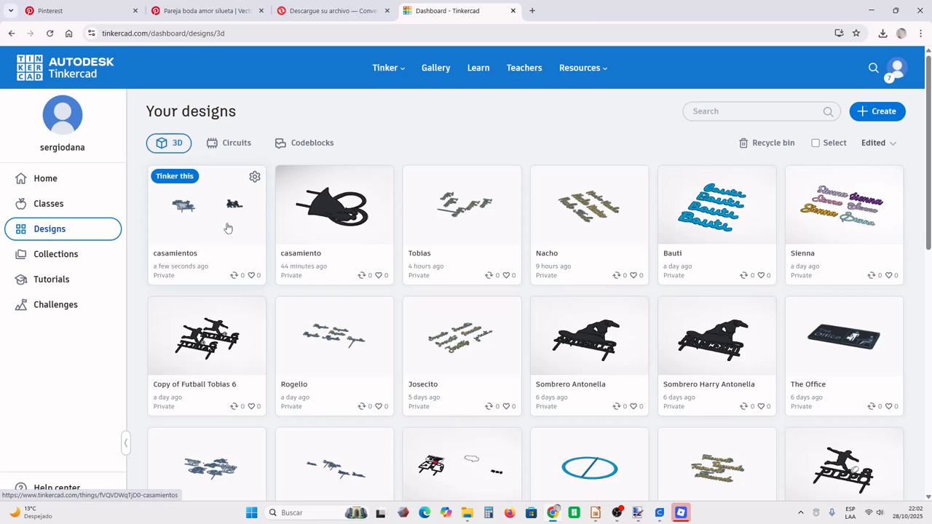
- In Tinkercad, open the casamientos design and place a solid box to the right of the kneeling couple silhouette
click(224, 238)
click(634, 201)
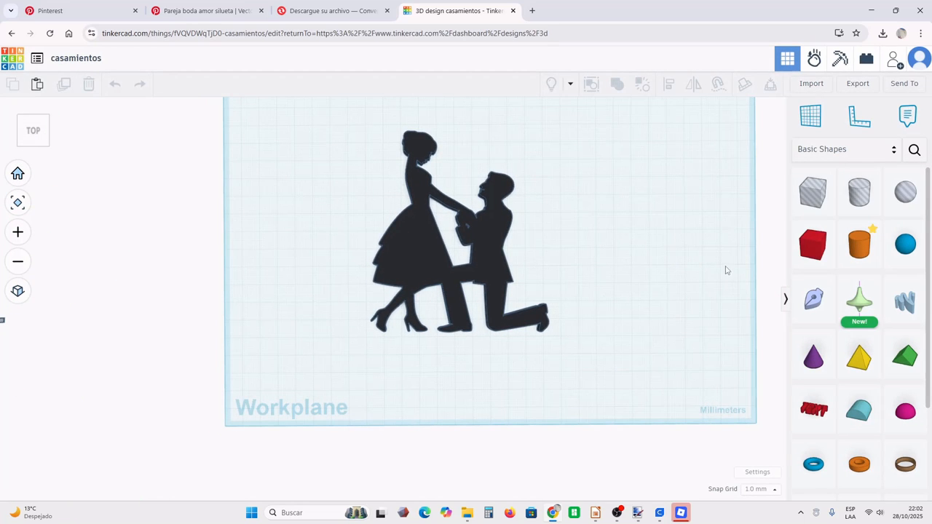
drag(817, 248, 601, 272)
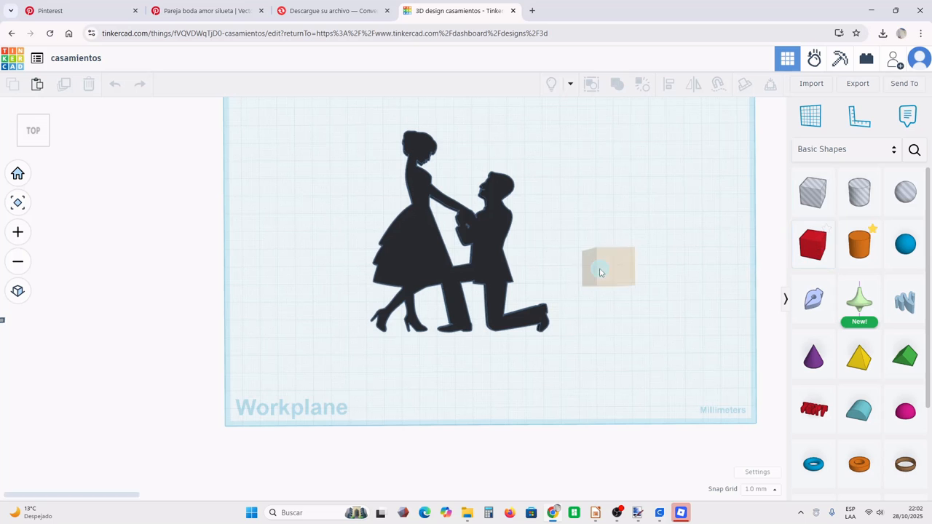
click(586, 260)
- Set the box's height to 3 mm, stretch it into a thin bar about 71 mm long, and color it black
right_drag(634, 289, 611, 226)
mouse_move(588, 240)
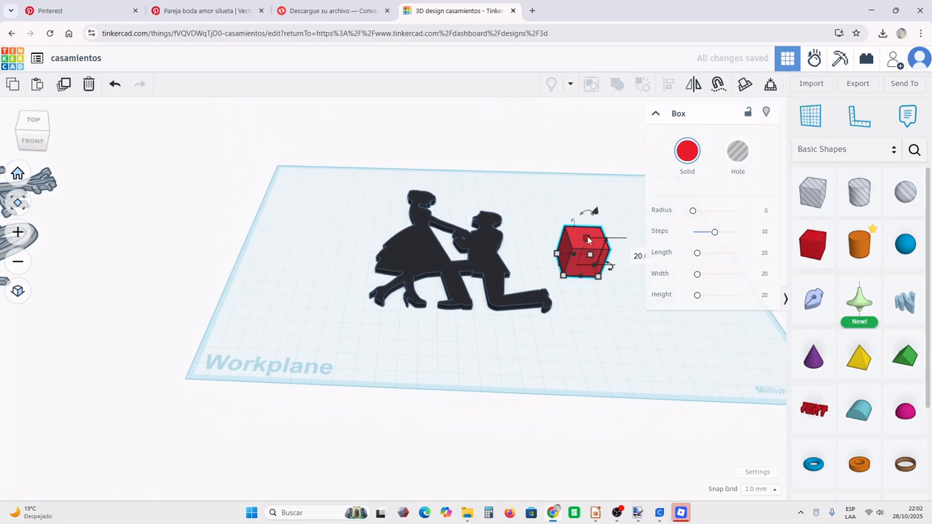
click(632, 253)
text(3)
key(Return)
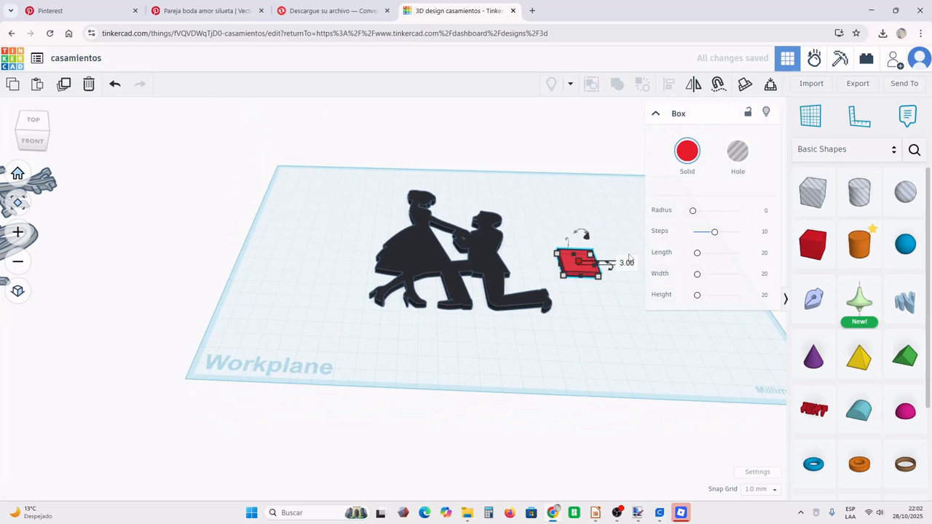
drag(598, 278, 675, 260)
click(687, 151)
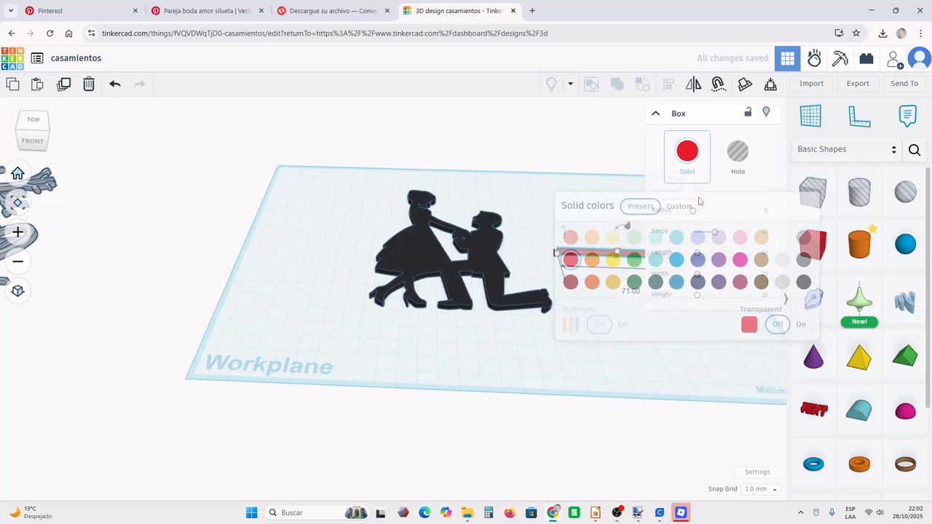
click(804, 289)
- Adjust the black bar's width to 3 mm, keeping its length at 71 mm
middle_drag(547, 280, 422, 313)
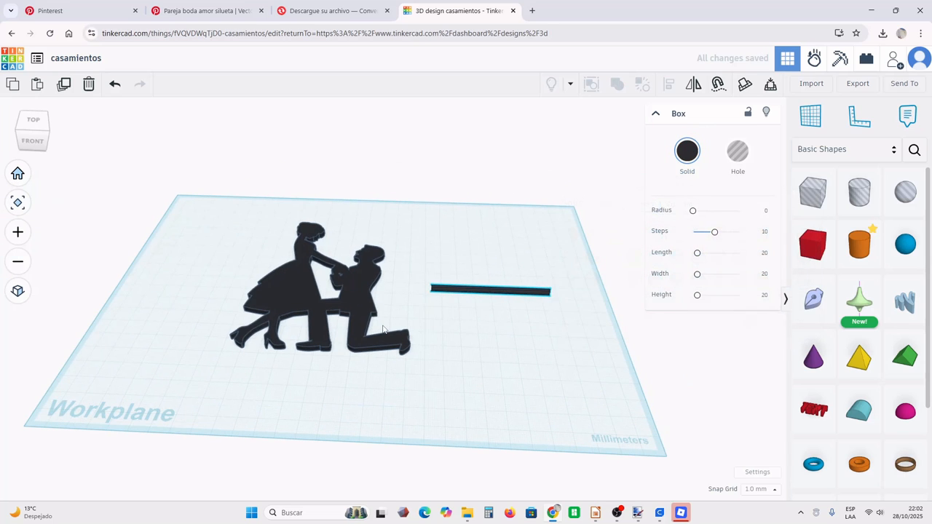
right_drag(473, 311, 472, 332)
drag(472, 331, 475, 360)
click(542, 291)
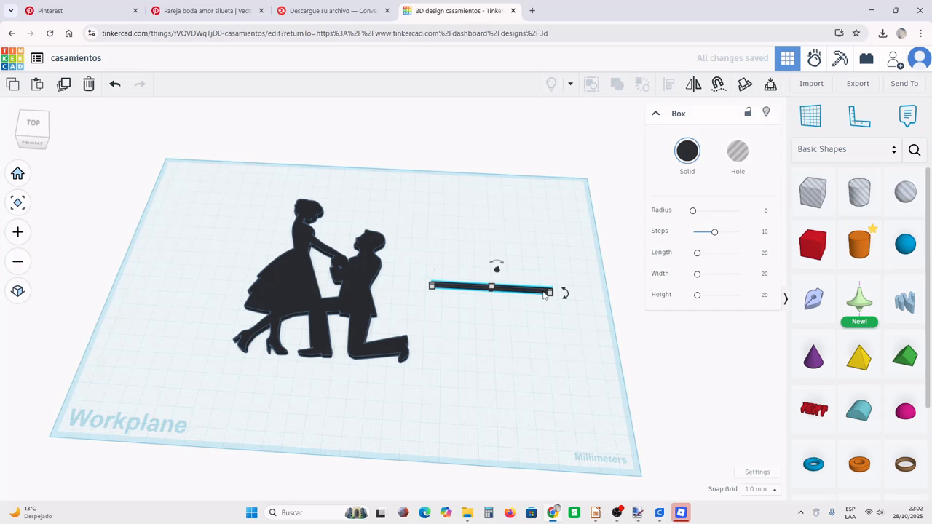
scroll(495, 313, up, 2)
scroll(496, 313, up, 2)
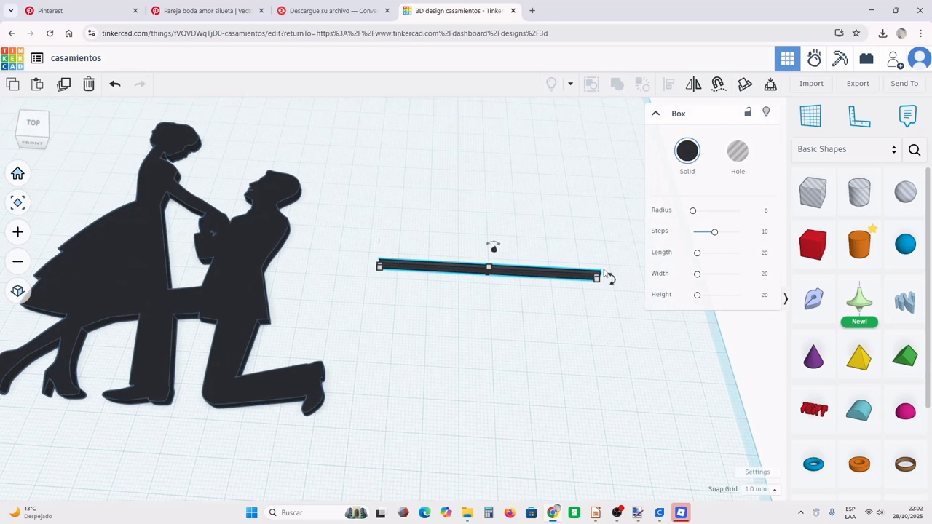
drag(598, 281, 599, 288)
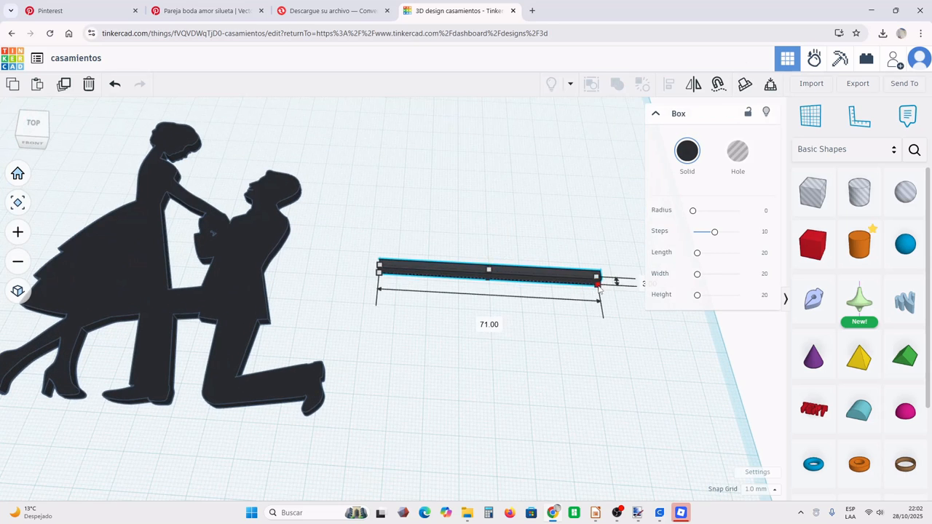
click(664, 421)
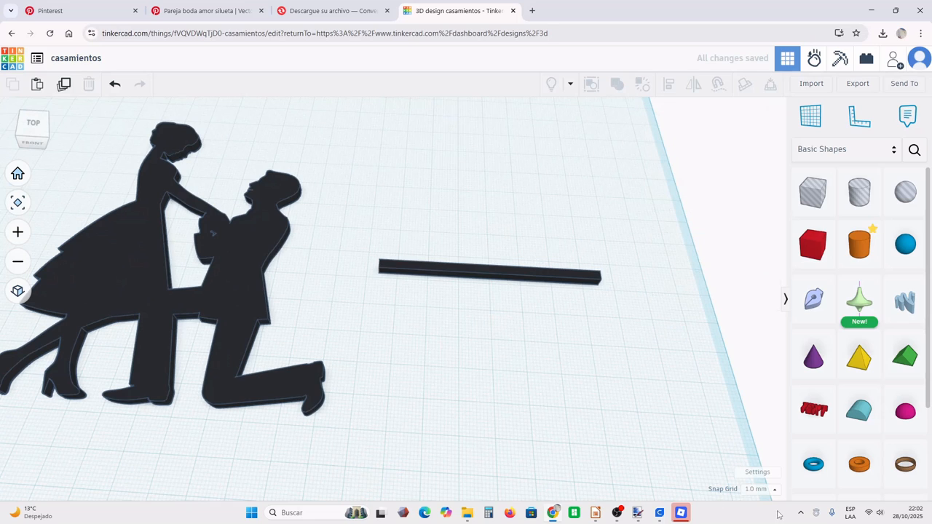
- Set the workplane's snap grid to 0.1 mm
click(771, 489)
click(771, 369)
click(762, 490)
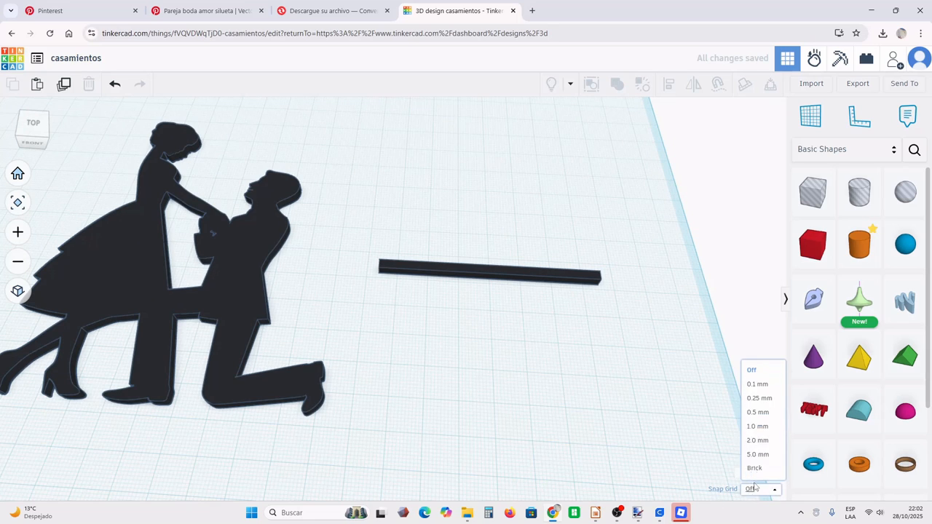
click(763, 385)
- Move the bar under the couple's feet so it overlaps them, and lengthen it to span the whole silhouette
middle_drag(563, 377, 662, 321)
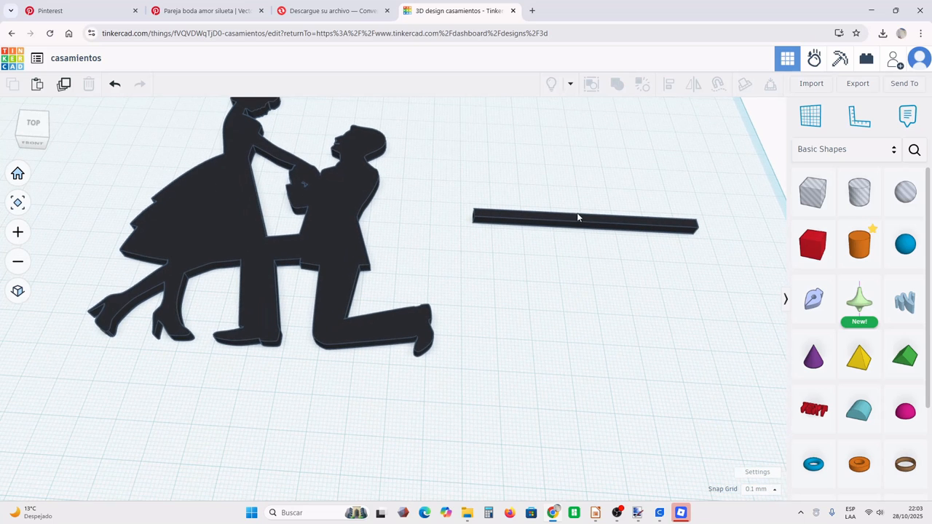
drag(577, 217, 188, 338)
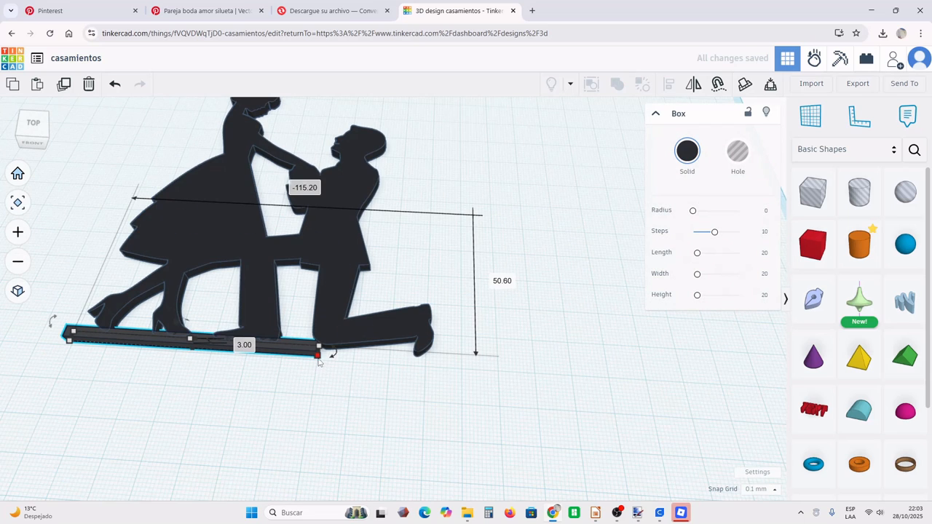
drag(319, 362, 446, 366)
click(468, 399)
- Place a duplicate of the base bar a short distance below the first one, leaving room for lettering
right_drag(471, 400, 487, 412)
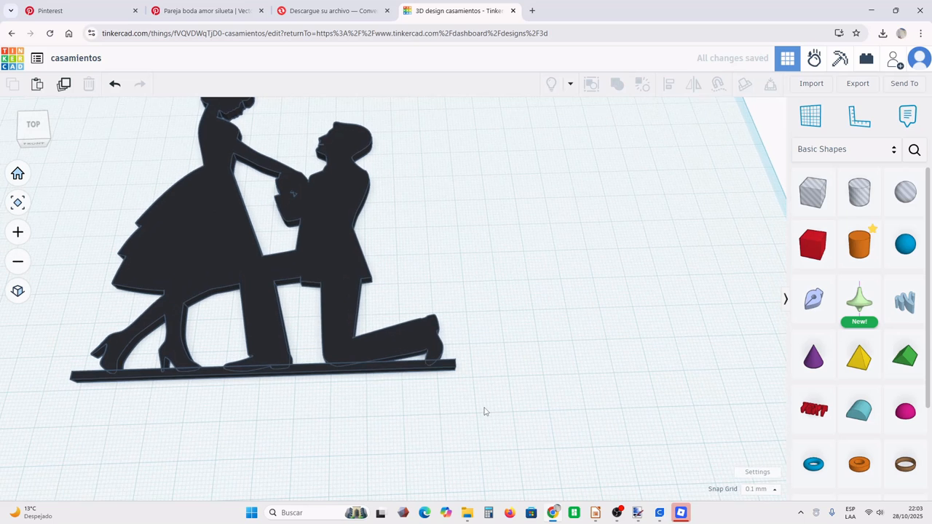
drag(334, 367, 379, 451)
middle_drag(477, 408, 448, 304)
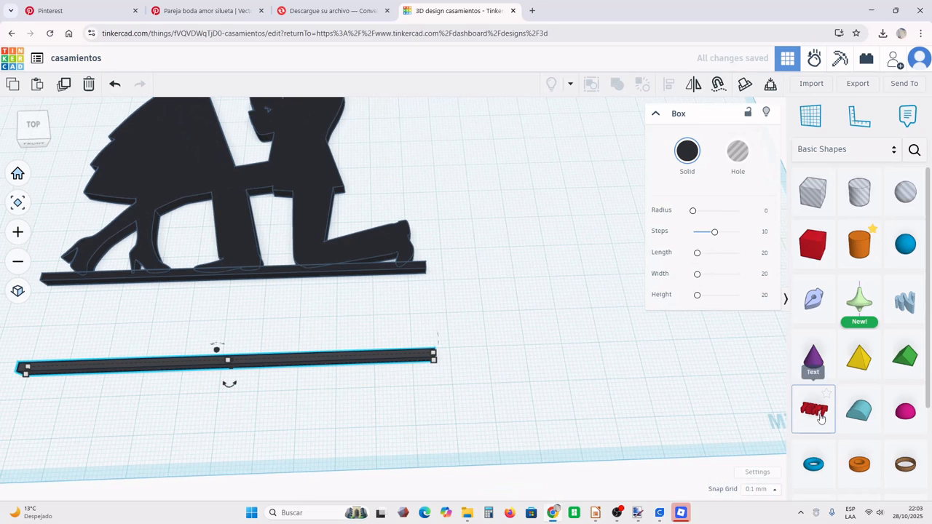
- Add a black text shape near the two bars and enter the couple's names joined by an ampersand
click(820, 416)
click(594, 256)
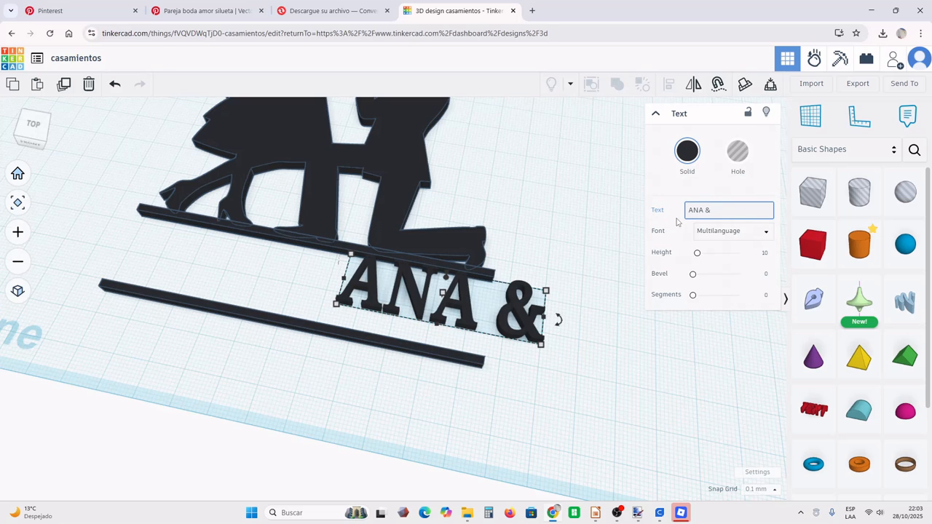
text(FRNA)
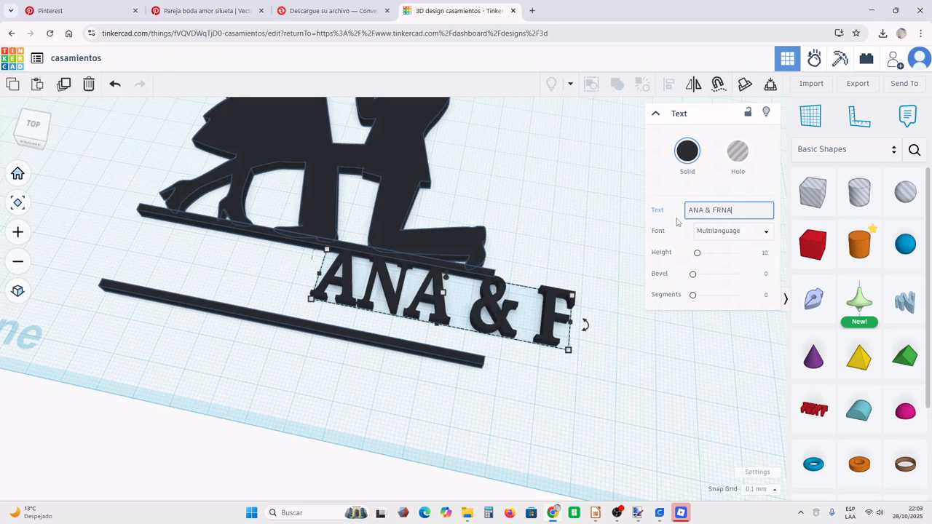
key(BackSpace)
key(BackSpace)
text(ANC)
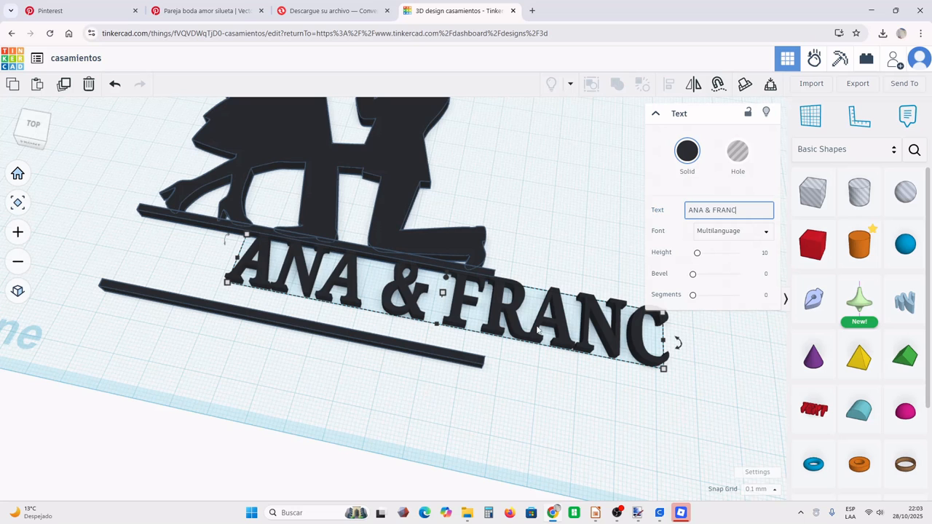
- Fit the names text between the two bars so it touches the upper bar, and set its font to Serif
drag(495, 325, 371, 311)
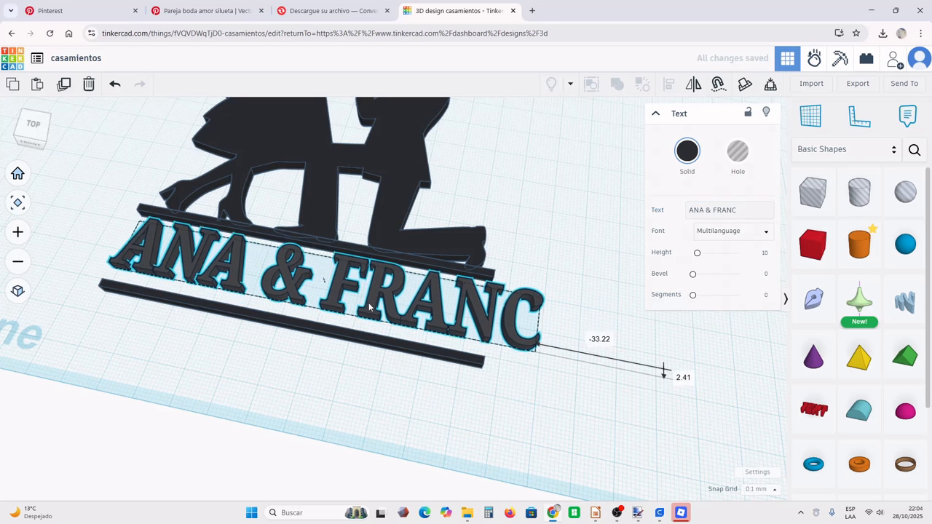
drag(470, 318, 467, 316)
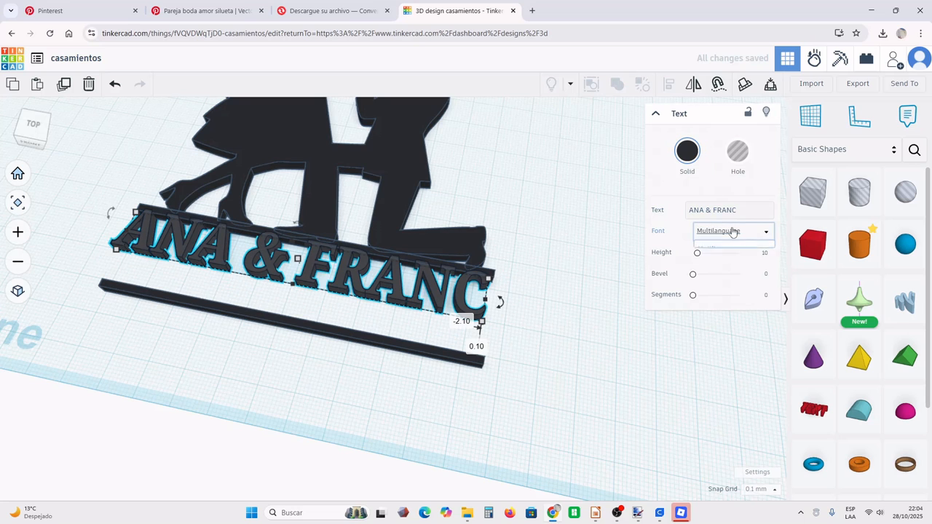
click(734, 231)
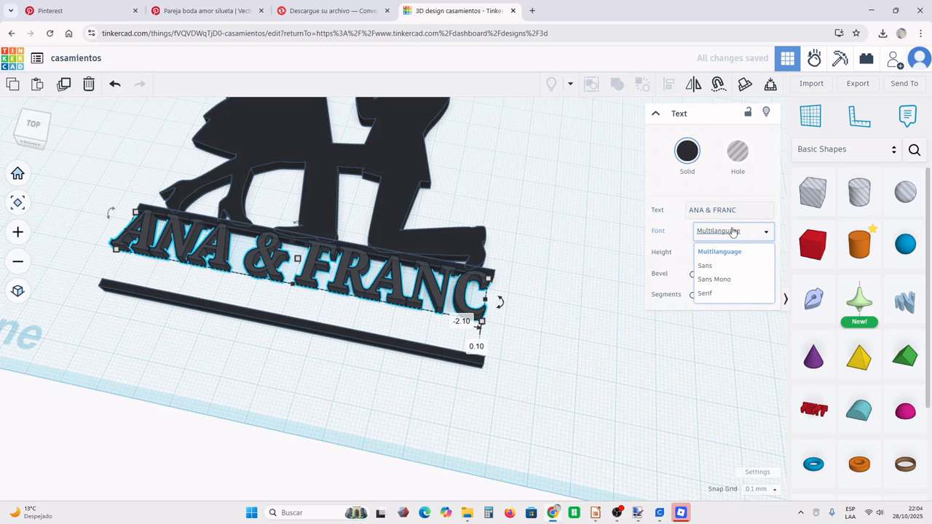
click(728, 294)
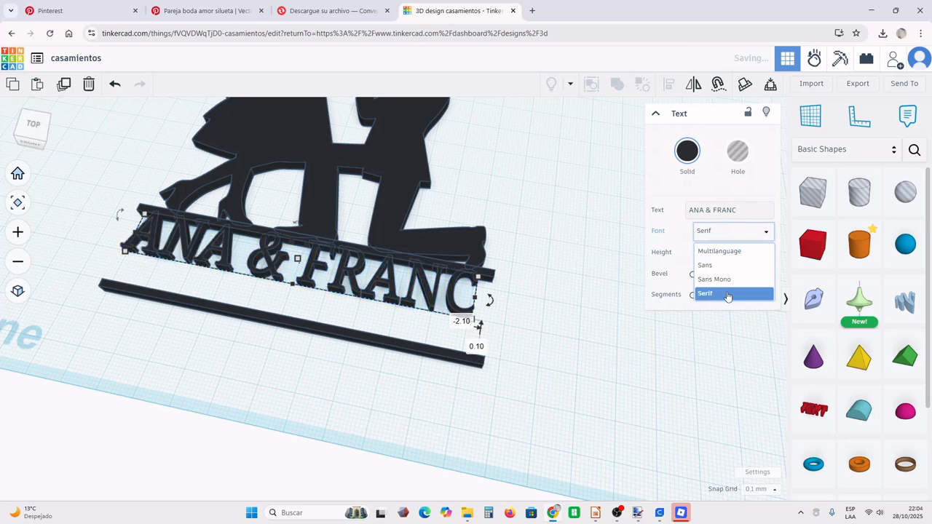
- Move the lower bar up against the underside of the names text so the lettering is joined to both bars
right_drag(605, 357, 460, 357)
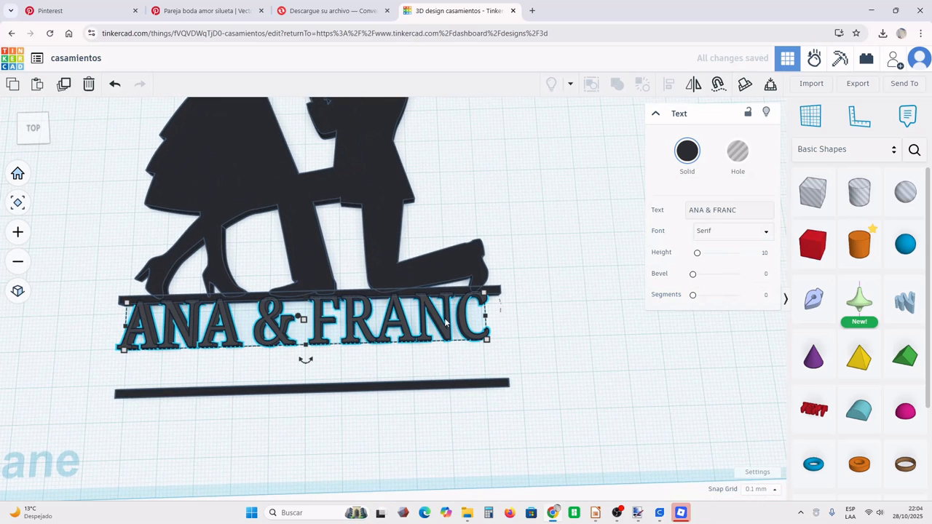
drag(458, 396, 454, 348)
scroll(471, 405, up, 1)
middle_drag(470, 405, 499, 348)
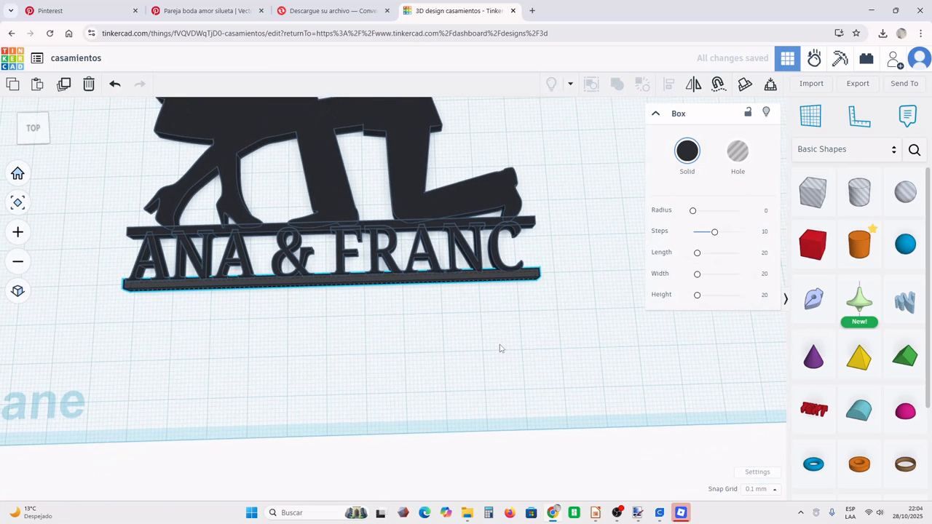
scroll(500, 348, down, 2)
click(500, 346)
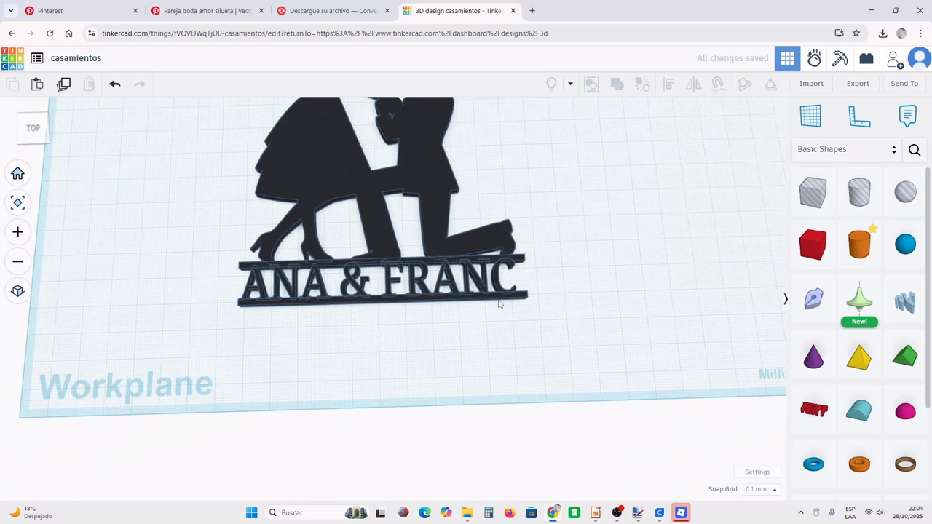
- Attach the narrow 24.7 mm upright and a duplicate of it beneath the lower bar, one near each end, as insertion legs
drag(500, 300, 510, 325)
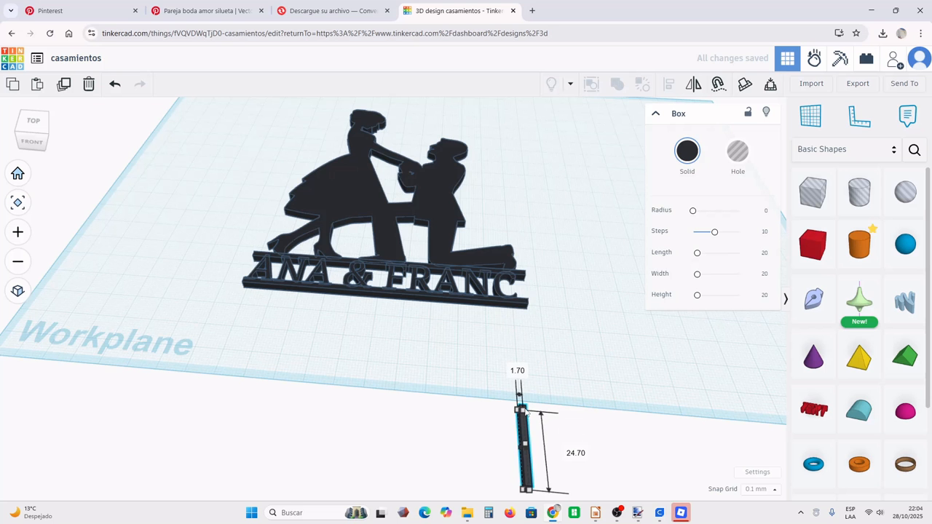
drag(523, 412, 533, 412)
click(588, 378)
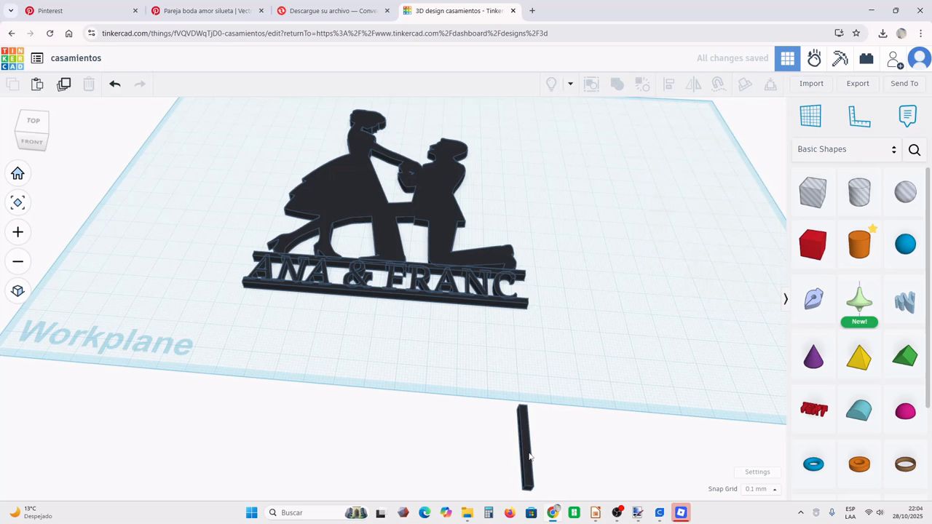
drag(528, 458, 508, 341)
click(263, 321)
right_drag(543, 310, 570, 339)
middle_drag(571, 338, 562, 383)
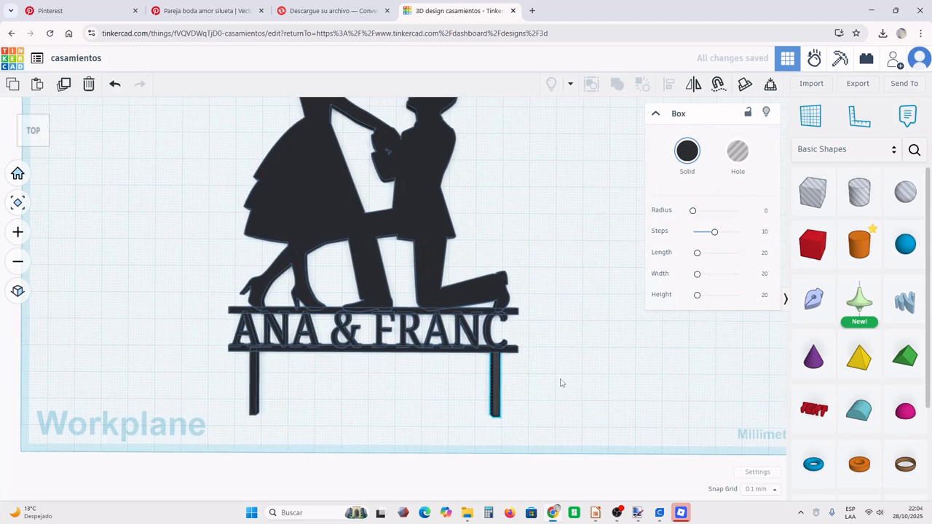
- Combine the couple, both bars, the names text and the two legs into a single union
scroll(503, 372, down, 5)
click(260, 124)
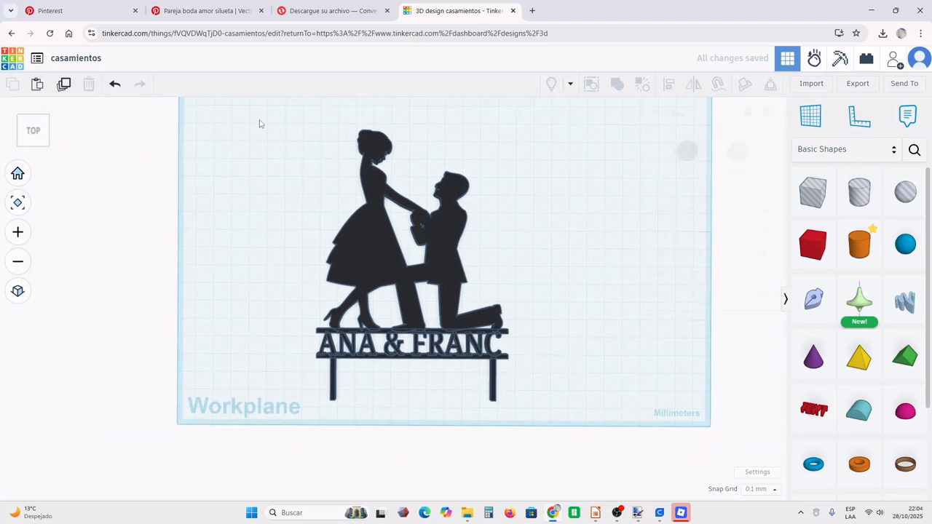
drag(259, 123, 573, 393)
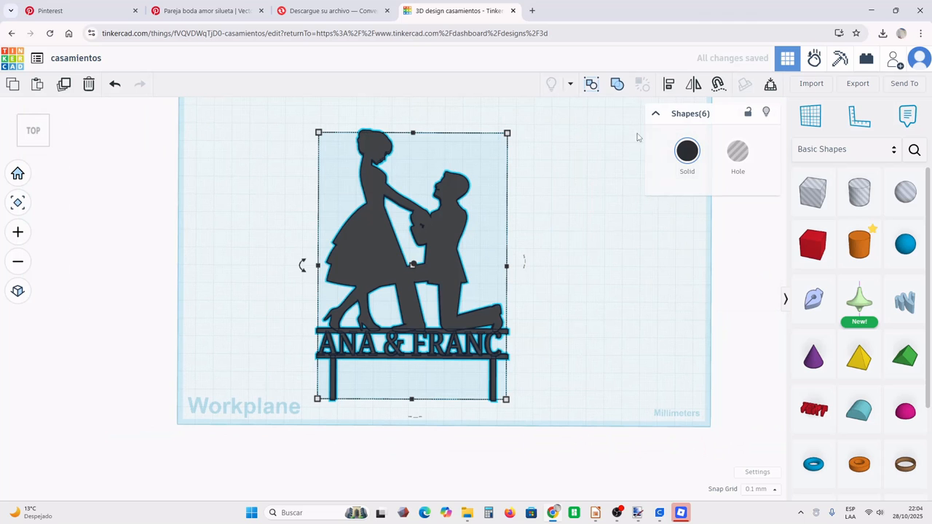
click(617, 84)
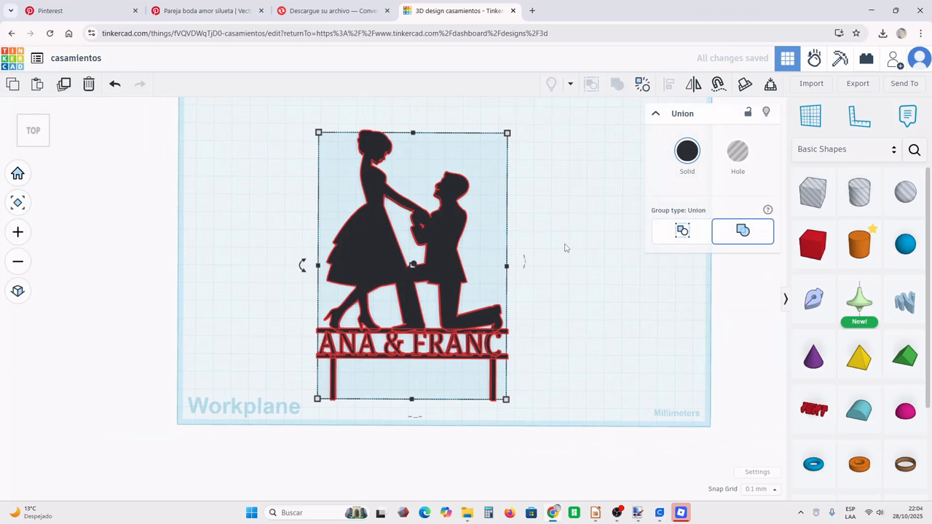
click(568, 249)
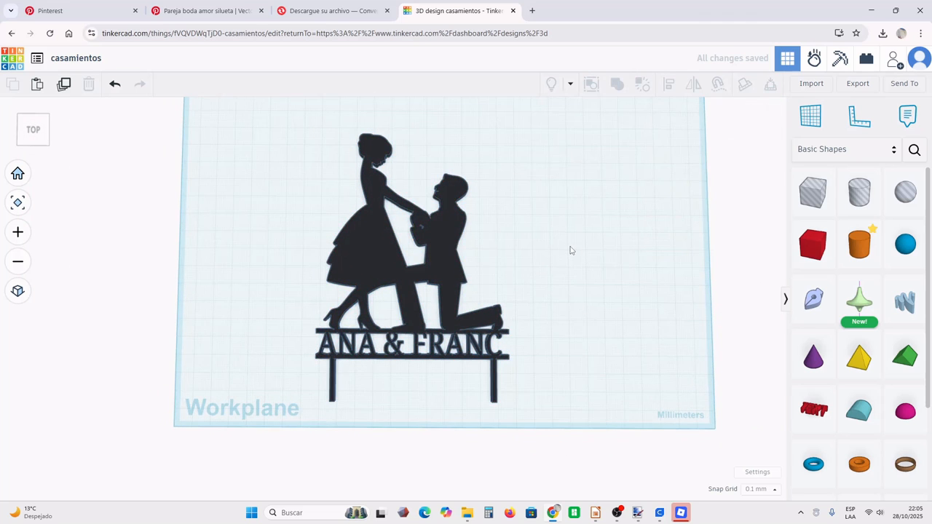
- Export the united kneeling-couple topper as an STL file
click(437, 258)
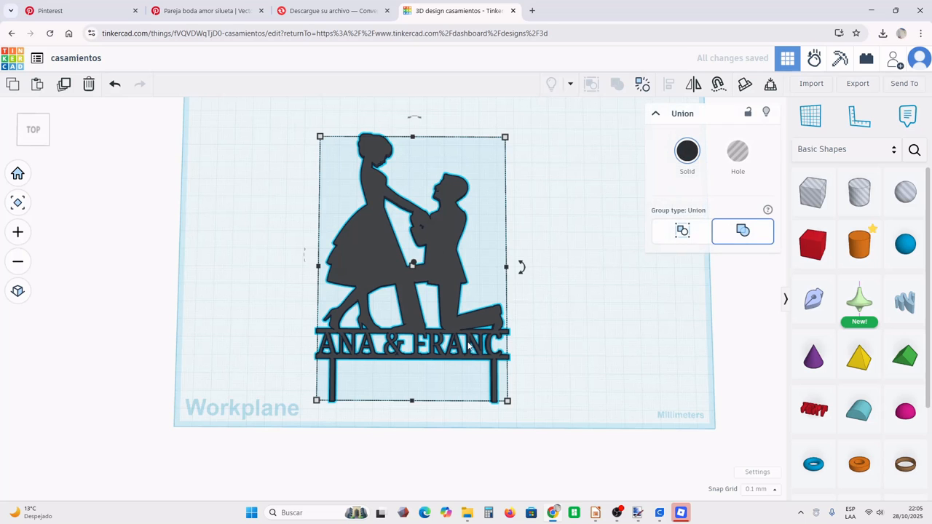
click(856, 84)
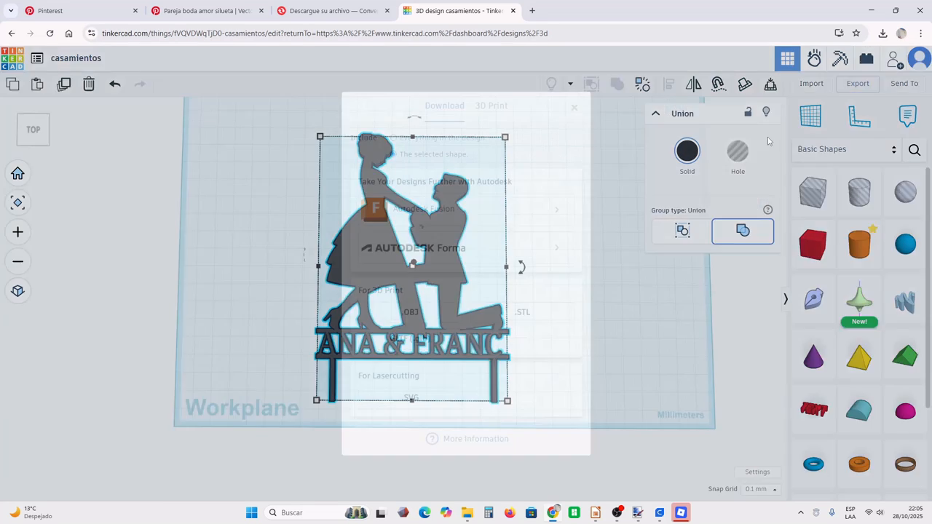
click(531, 312)
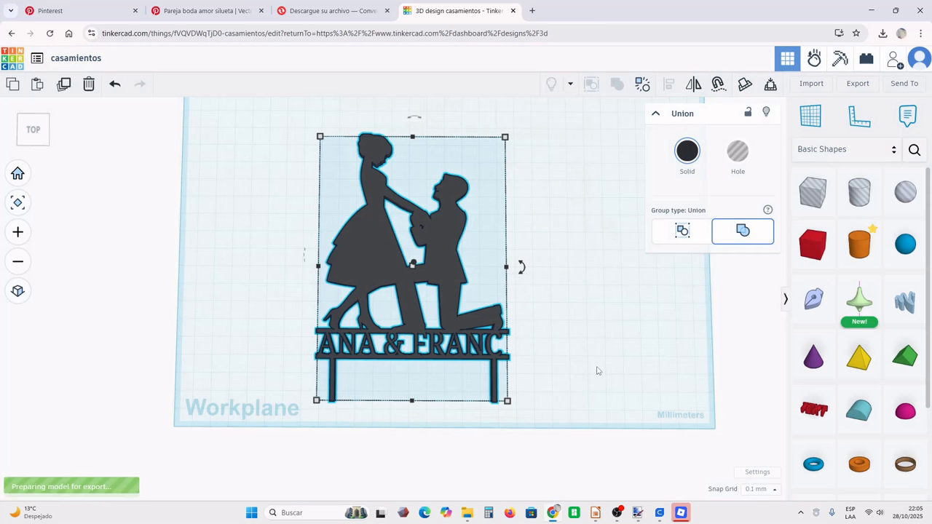
- Switch to UltiMaker Cura and delete the heart-shaped topper from the build plate
click(681, 513)
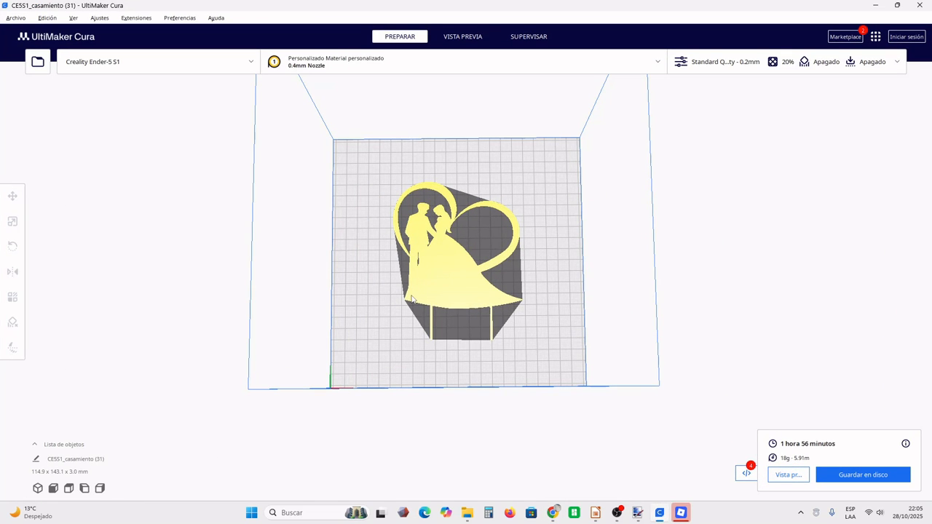
click(412, 298)
key(Delete)
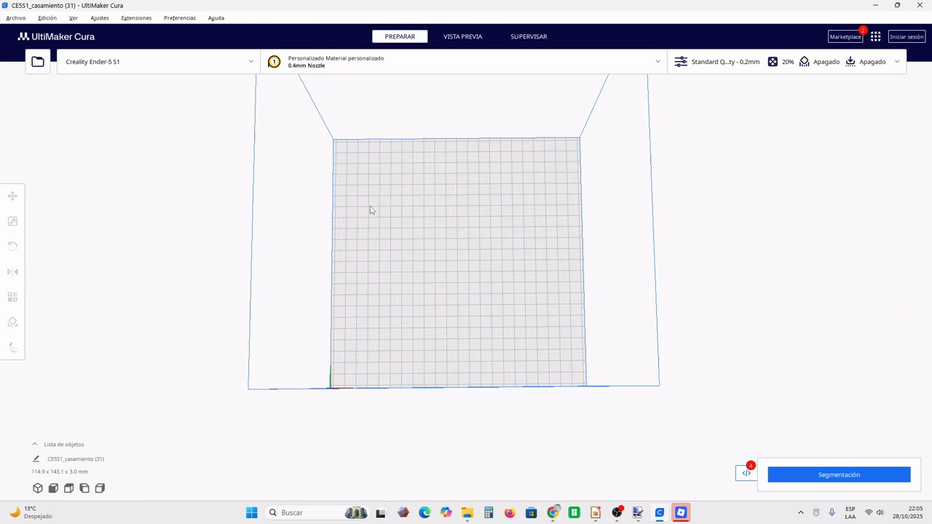
- Open the casamientos (1) model from Descargas and mirror it horizontally along the X axis
click(16, 18)
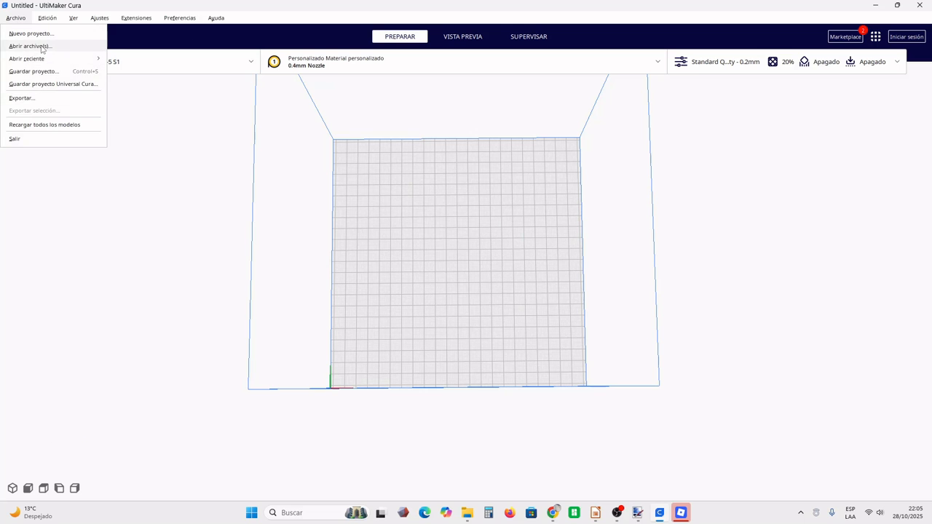
click(42, 48)
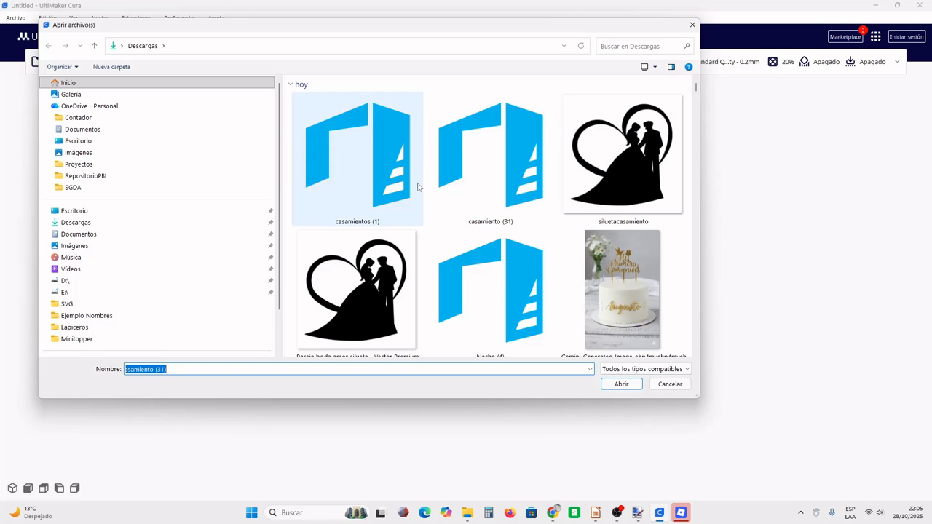
double_click(392, 193)
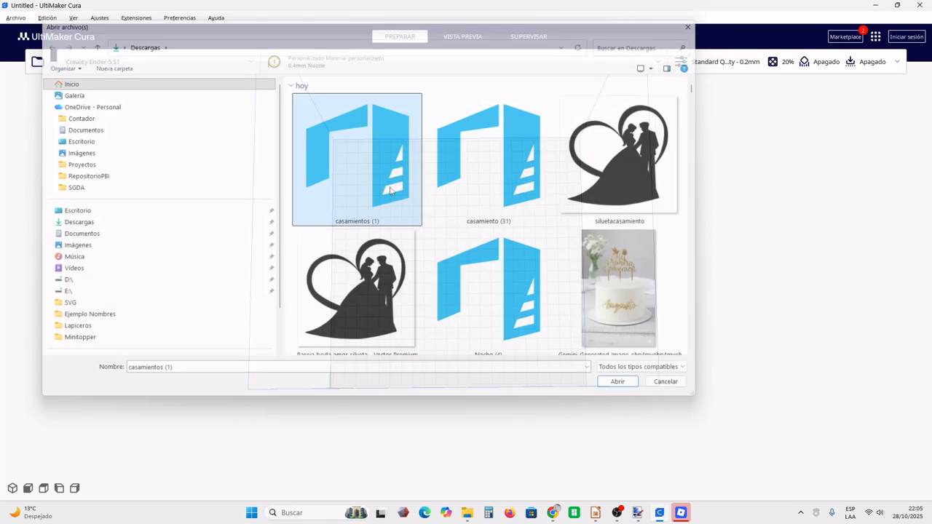
click(447, 259)
click(518, 260)
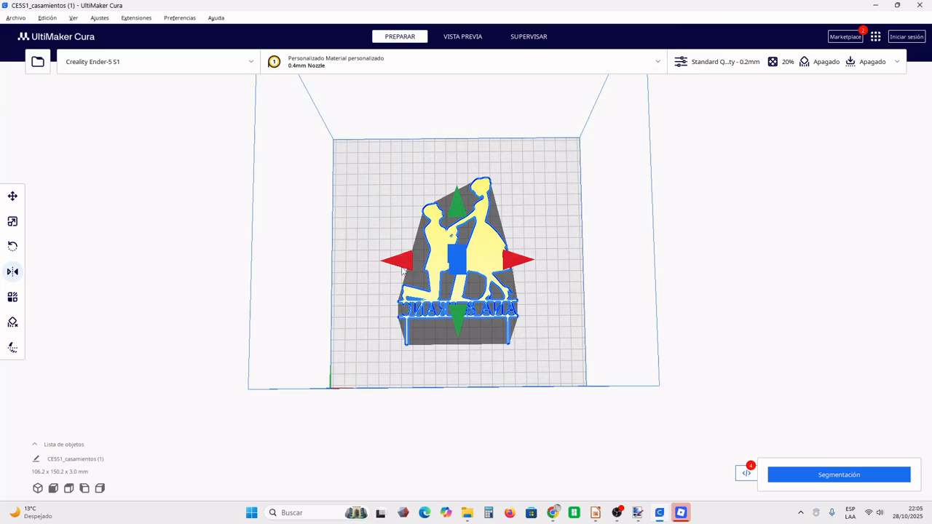